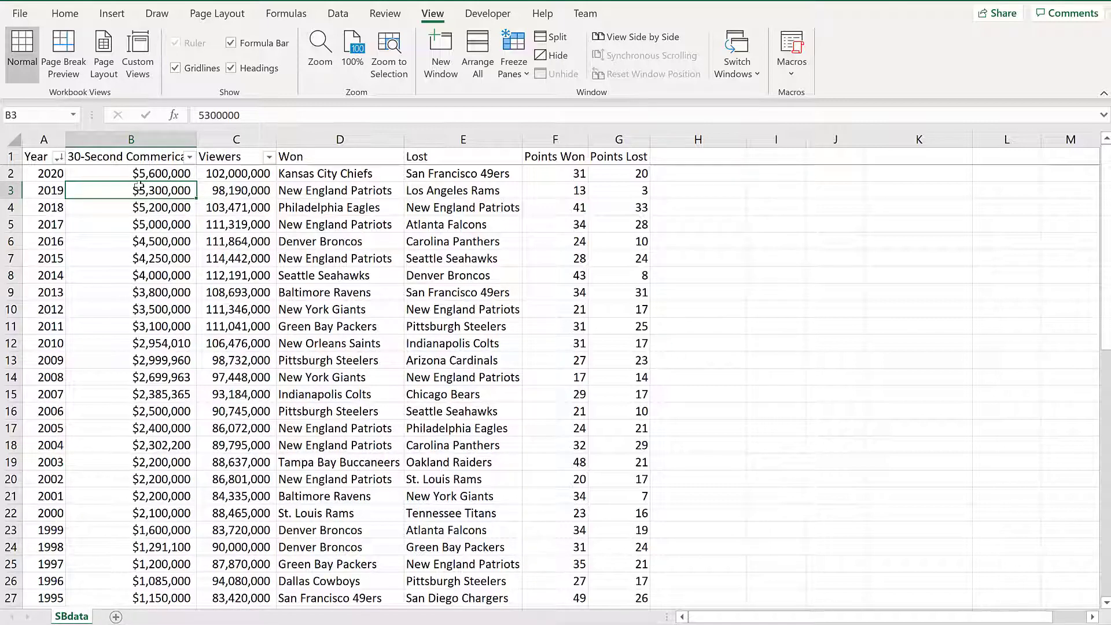
# - Select the full Super Bowl data table, from the Year header row to the last year
pyautogui.press('Left')
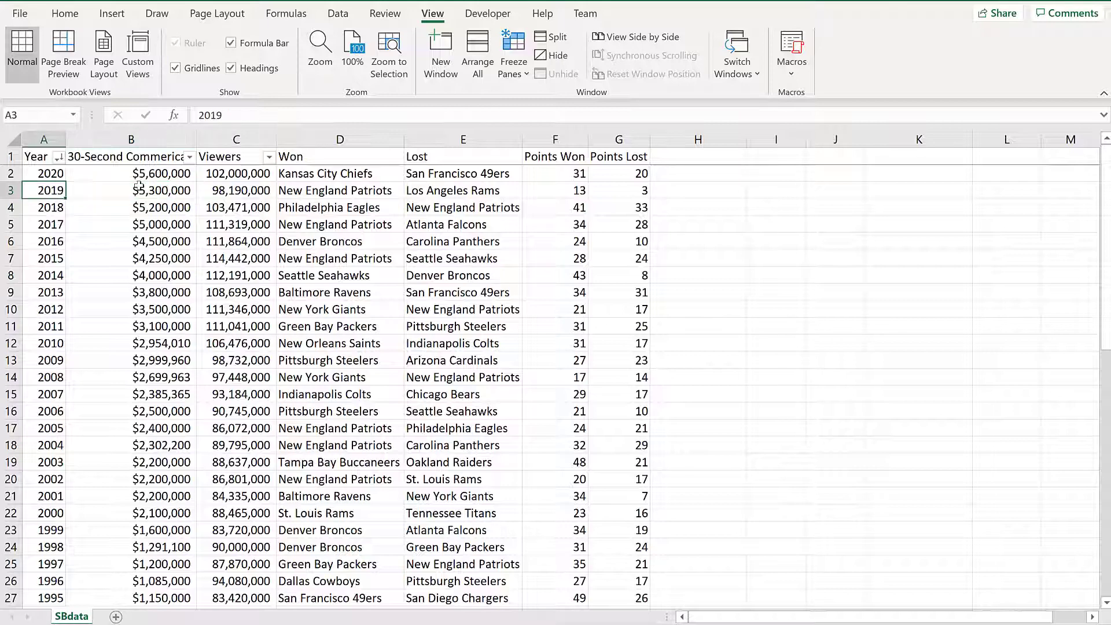
pyautogui.hotkey('ctrl', 'Up')
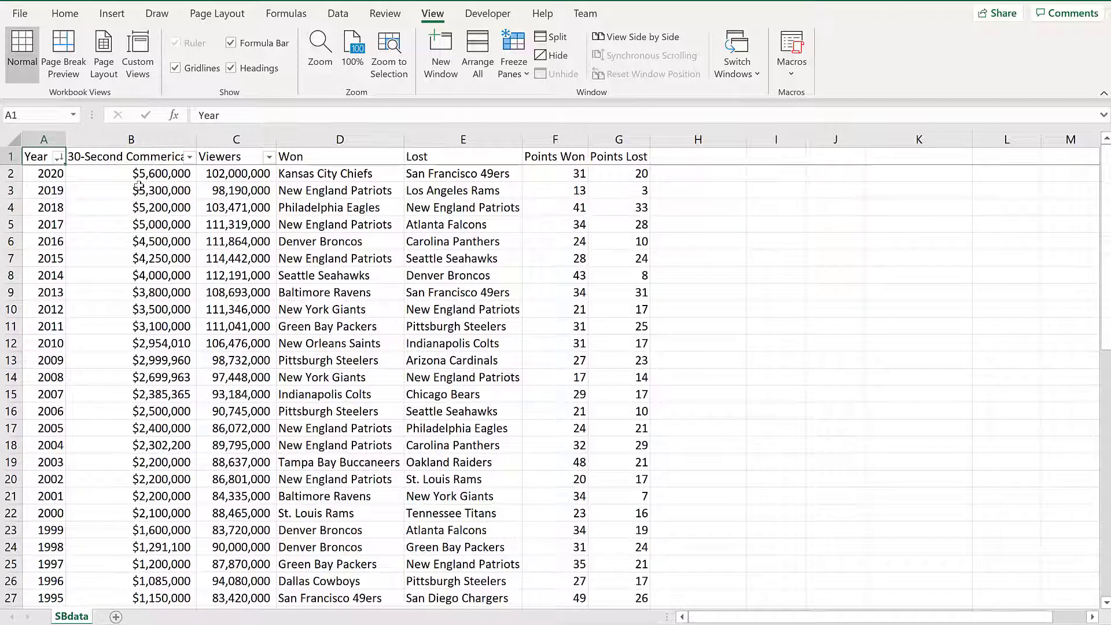
pyautogui.hotkey('ctrl', 'shift', 'Right')
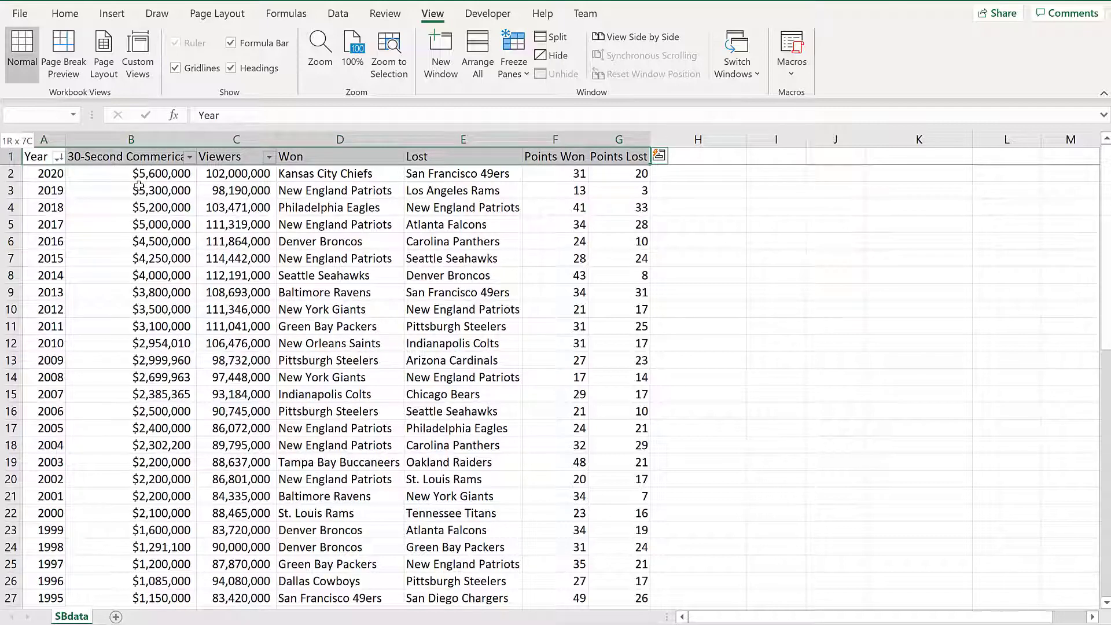
pyautogui.hotkey('ctrl', 'shift', 'Down')
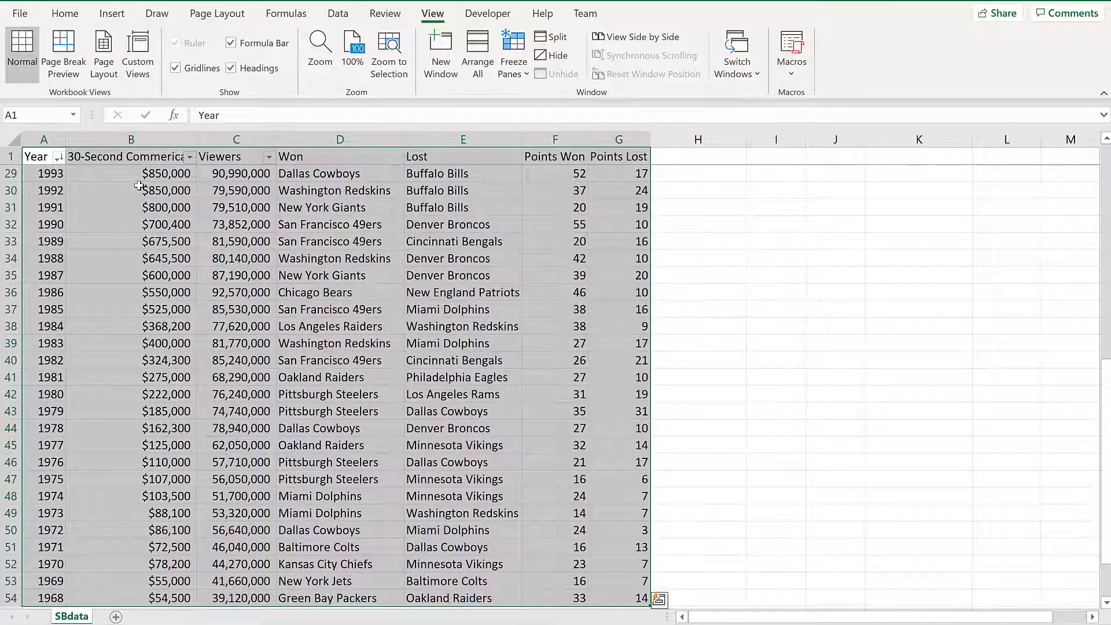
pyautogui.press('alt')
# - Create an empty PivotTable from SBdata!$A$1:$G$54 on a new worksheet
pyautogui.press('n')
pyautogui.press('v')
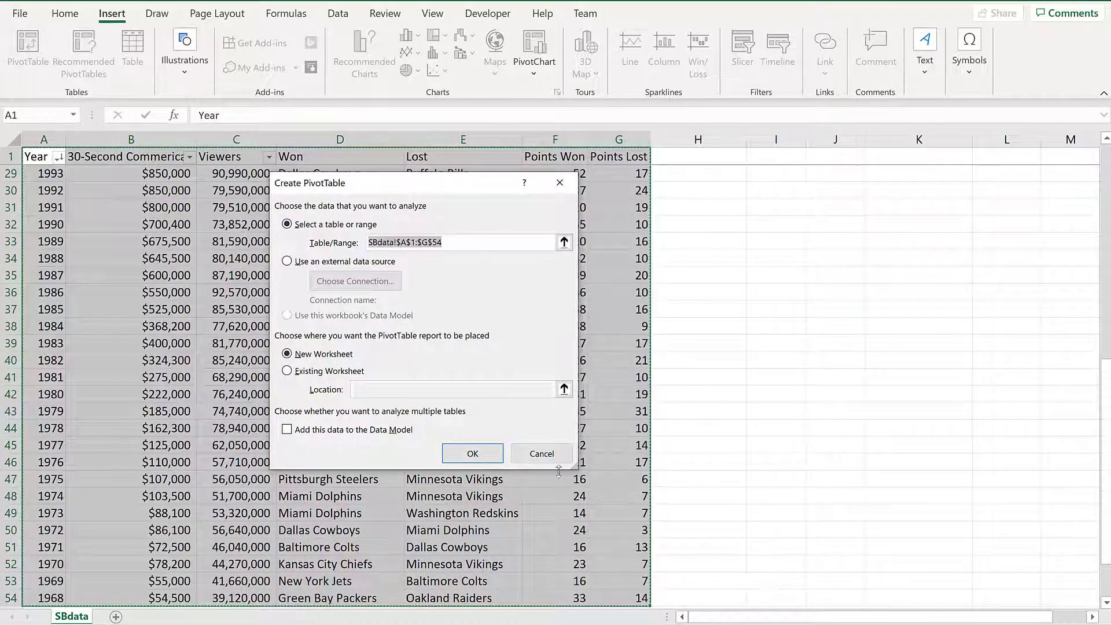
pyautogui.click(541, 454)
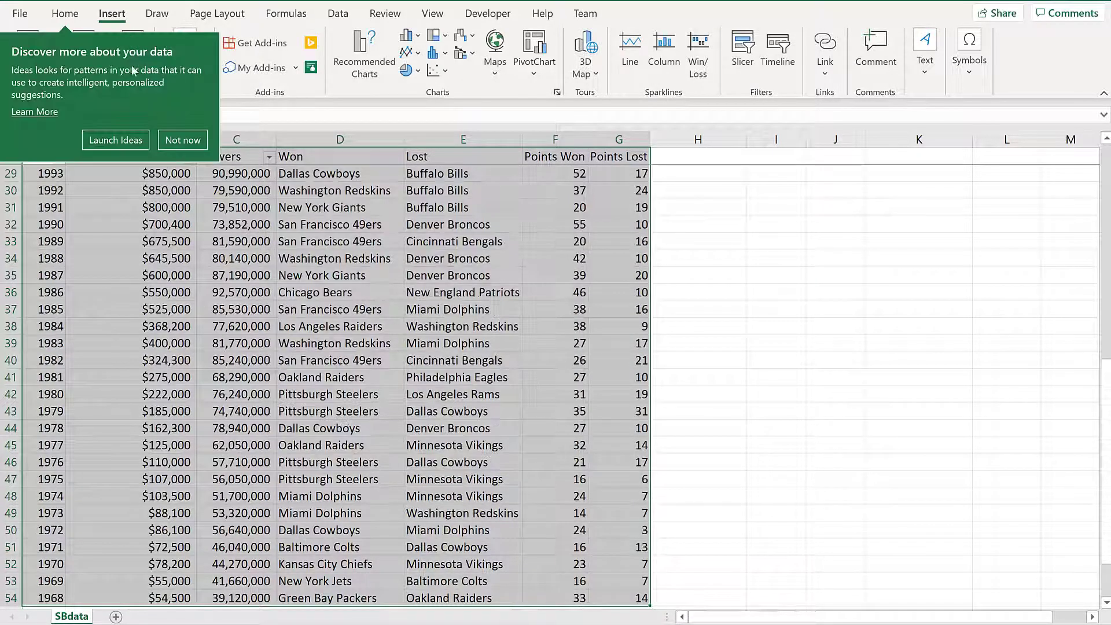
pyautogui.click(182, 140)
pyautogui.click(27, 51)
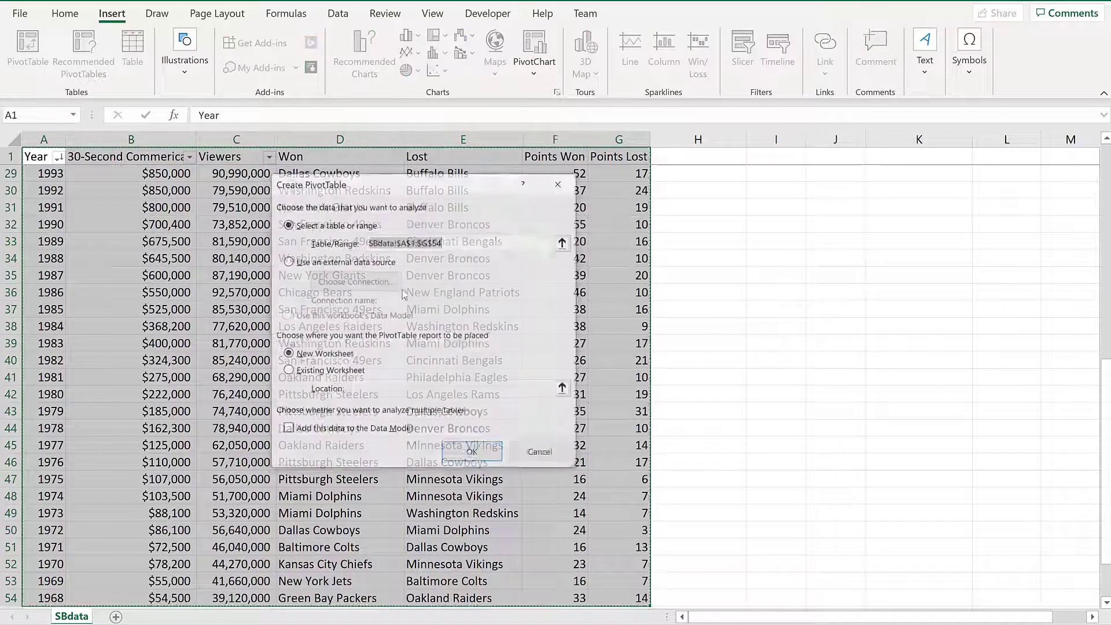
pyautogui.click(463, 454)
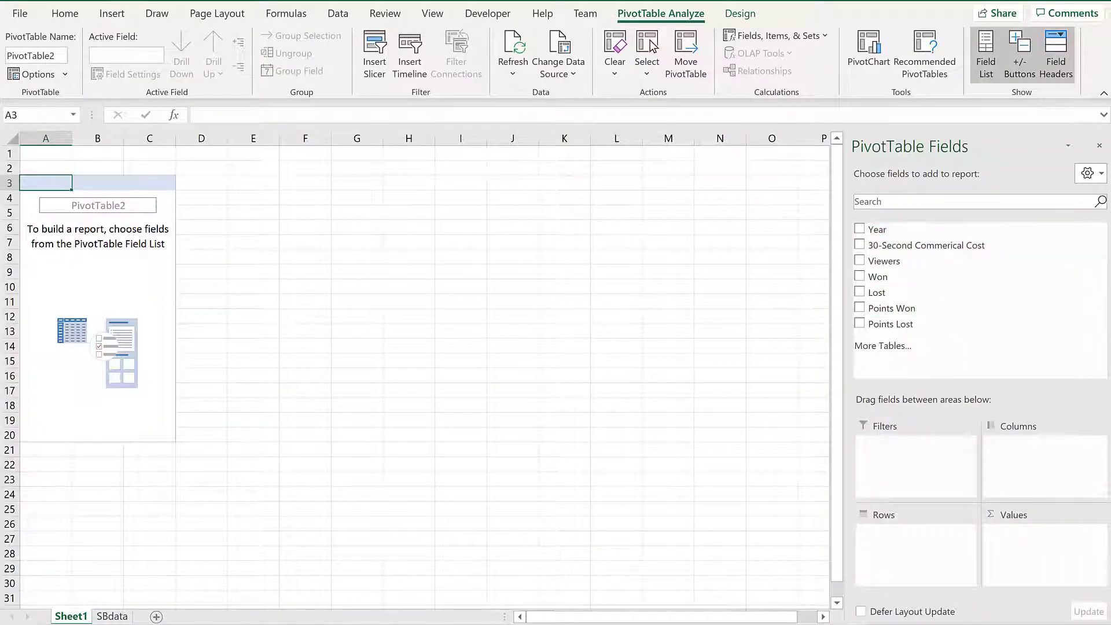
# - Put Year in Rows and sum 30-Second Commerical Cost and Viewers in Values
pyautogui.moveTo(917, 600); pyautogui.dragTo(923, 541)
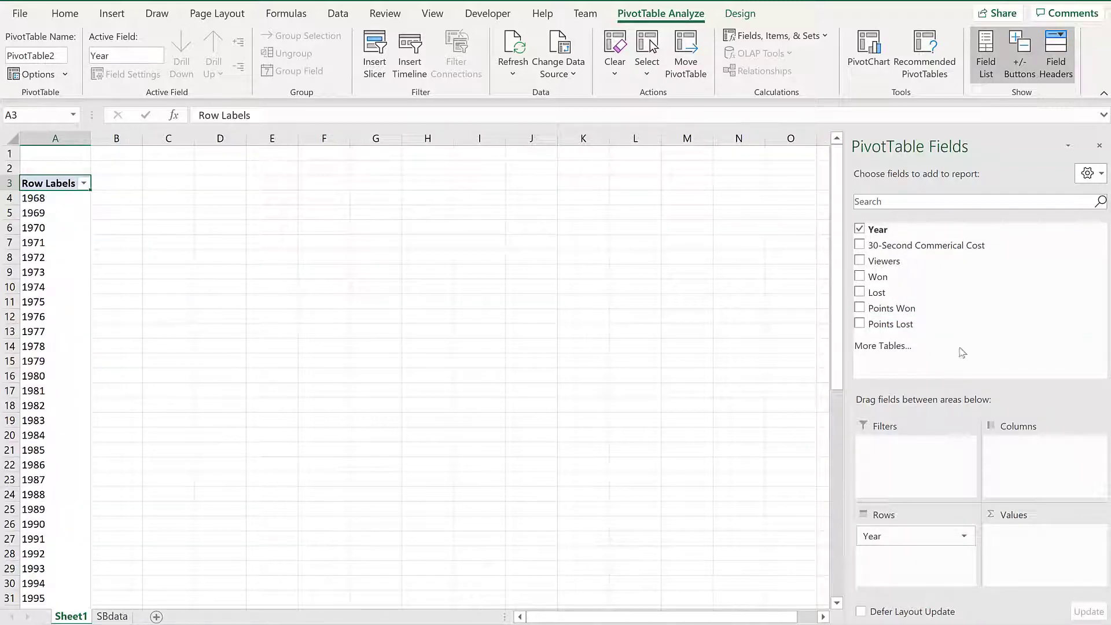
pyautogui.moveTo(949, 245); pyautogui.dragTo(1041, 578)
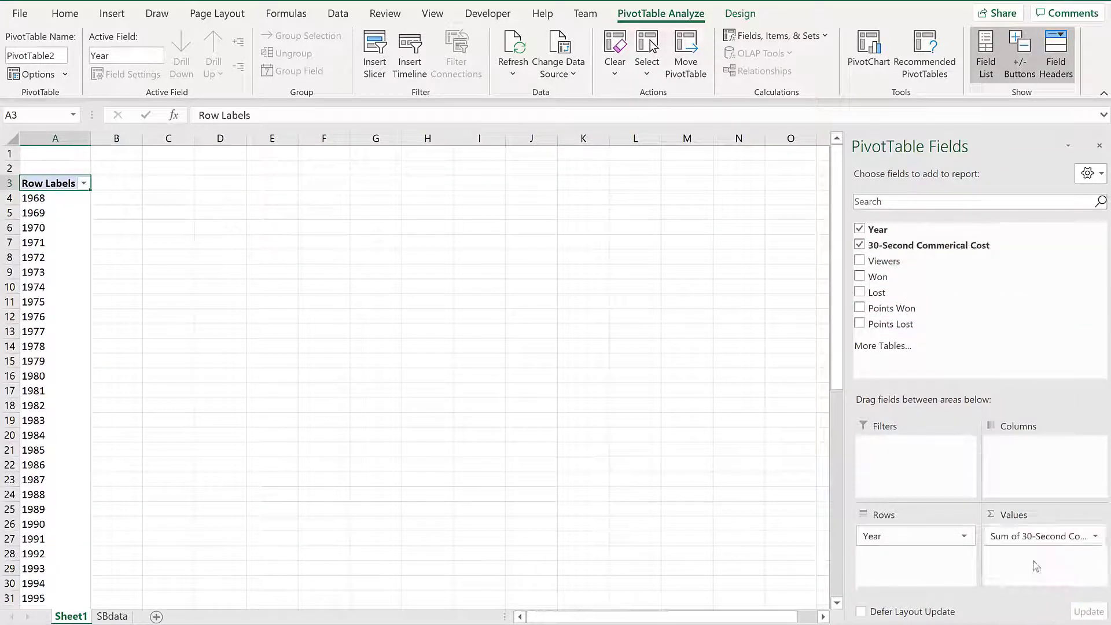
pyautogui.moveTo(917, 261); pyautogui.dragTo(1030, 558)
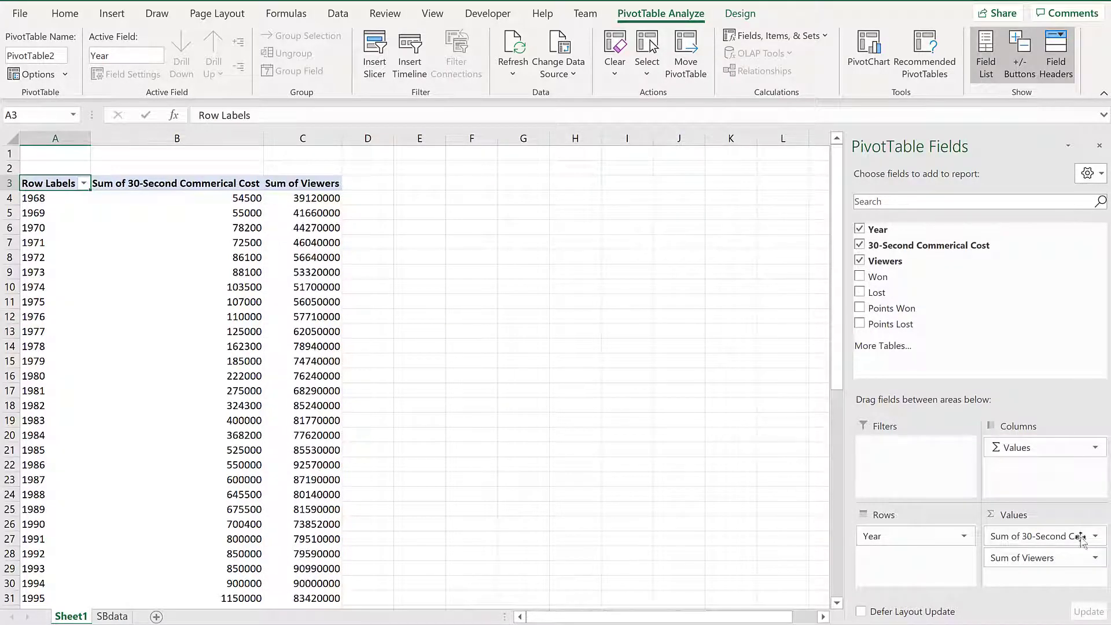
pyautogui.click(1048, 536)
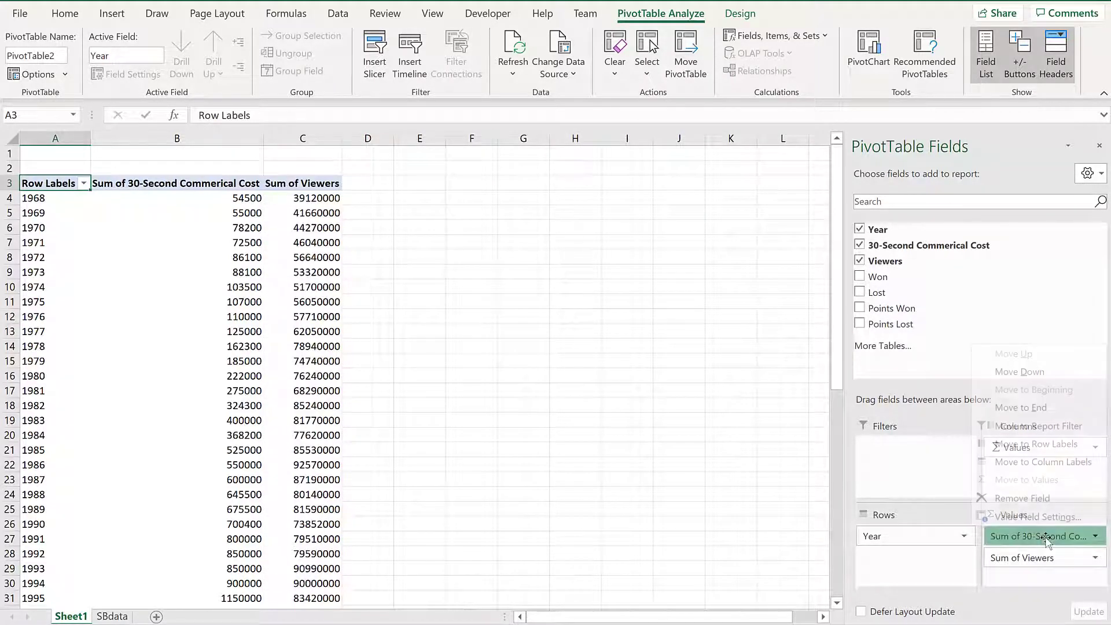
# - Format the summed 30-second commercial cost as Currency with 0 decimal places
pyautogui.click(1035, 516)
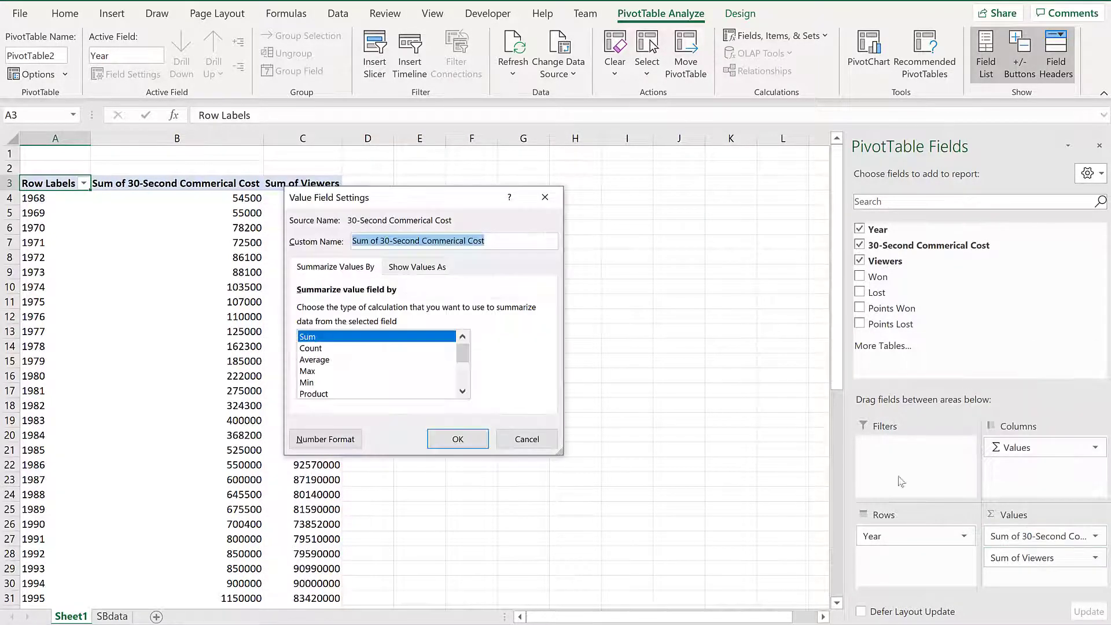
pyautogui.click(324, 437)
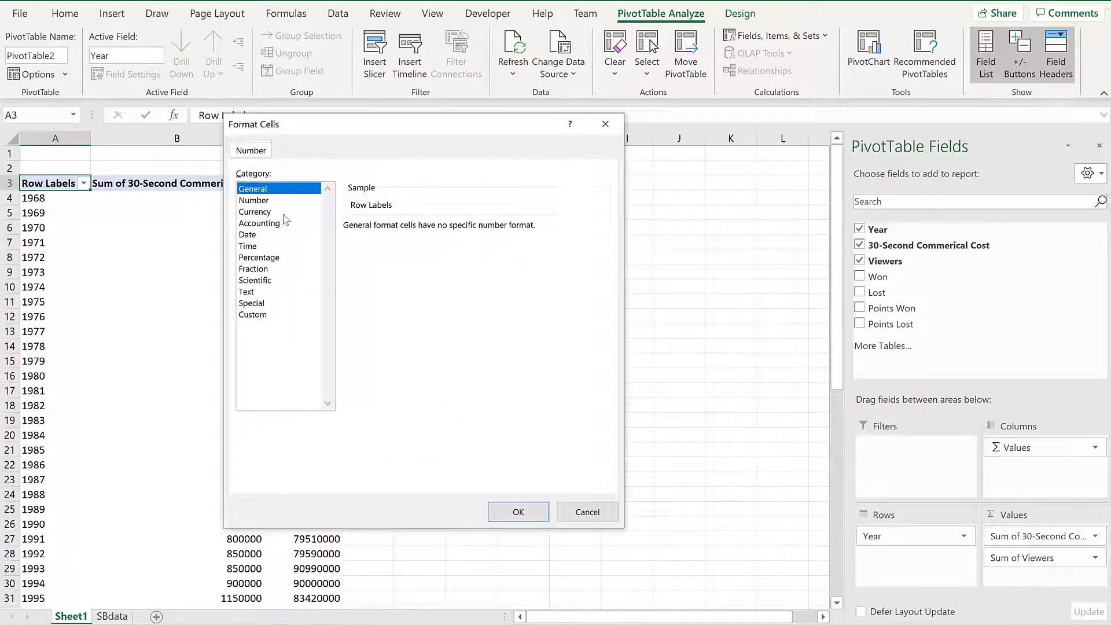
pyautogui.click(282, 211)
pyautogui.click(451, 232)
pyautogui.click(449, 232)
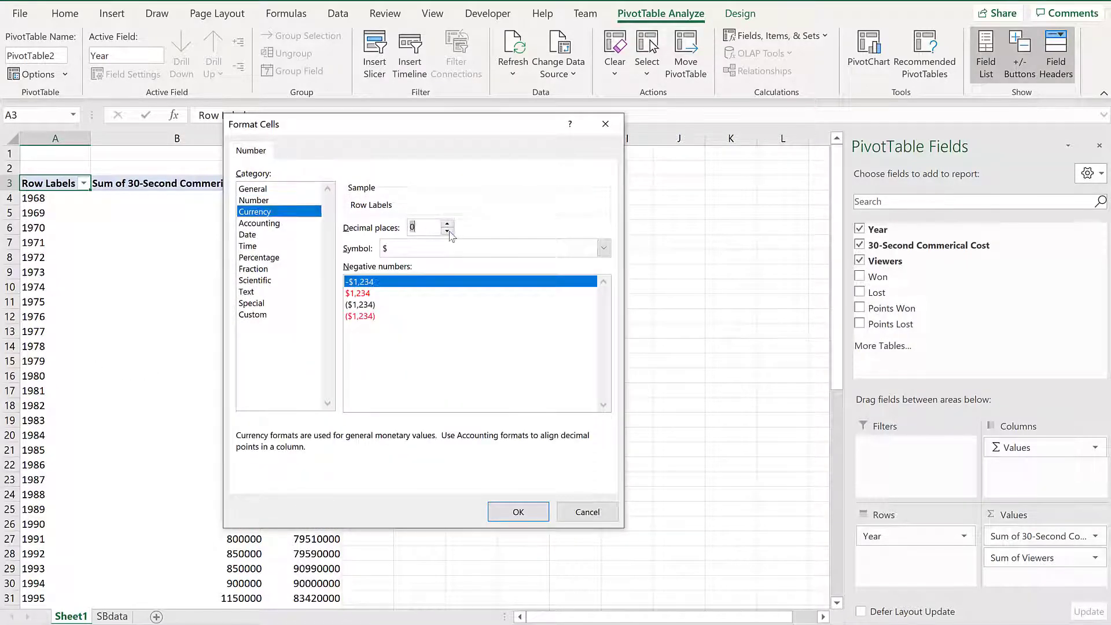
pyautogui.click(524, 510)
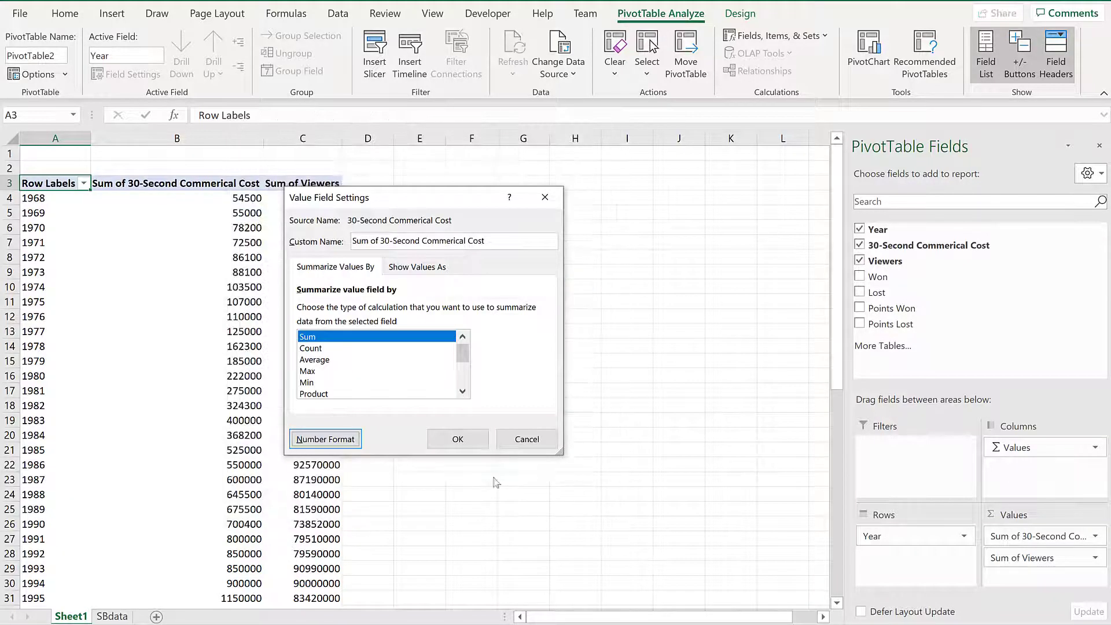
pyautogui.click(457, 439)
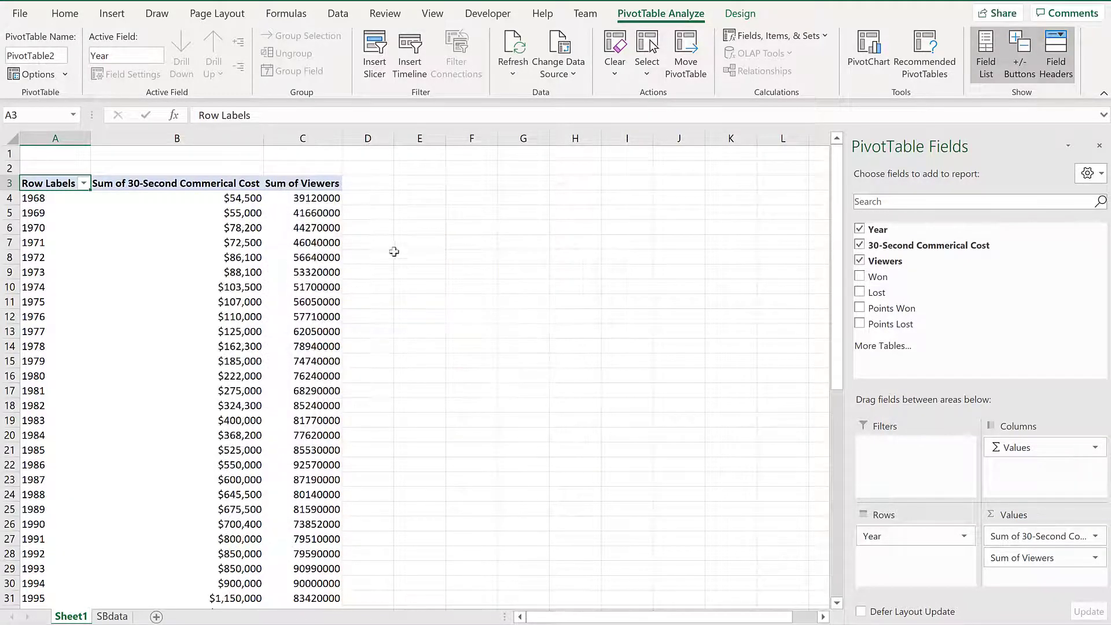
# - Format Sum of Viewers as Number with 1000 separator and 0 decimal places
pyautogui.click(321, 212)
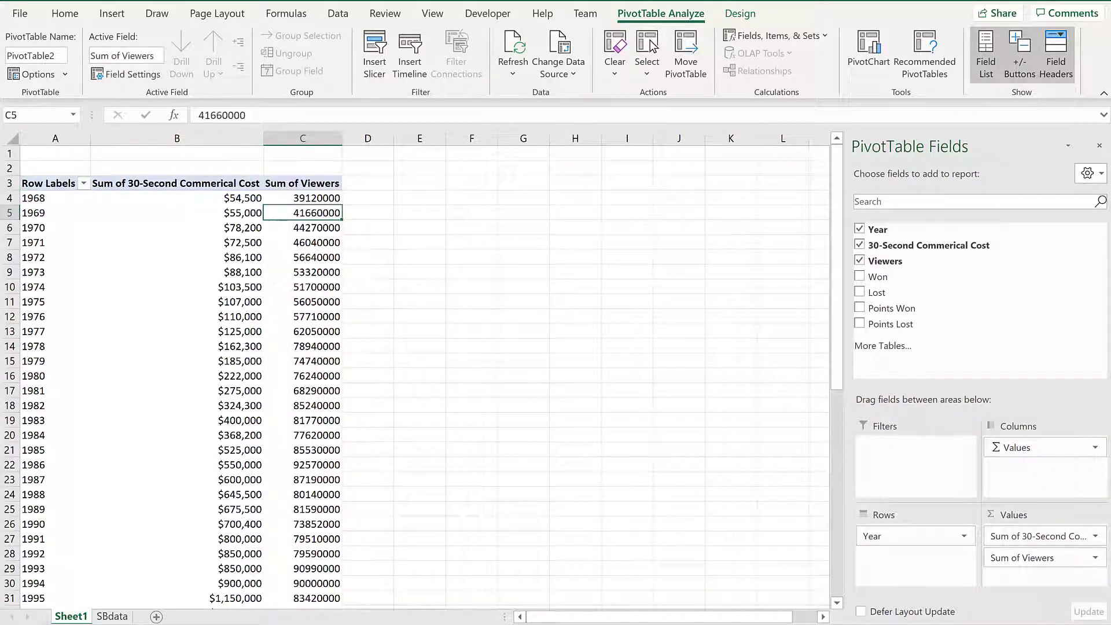
pyautogui.click(1042, 557)
pyautogui.click(1039, 539)
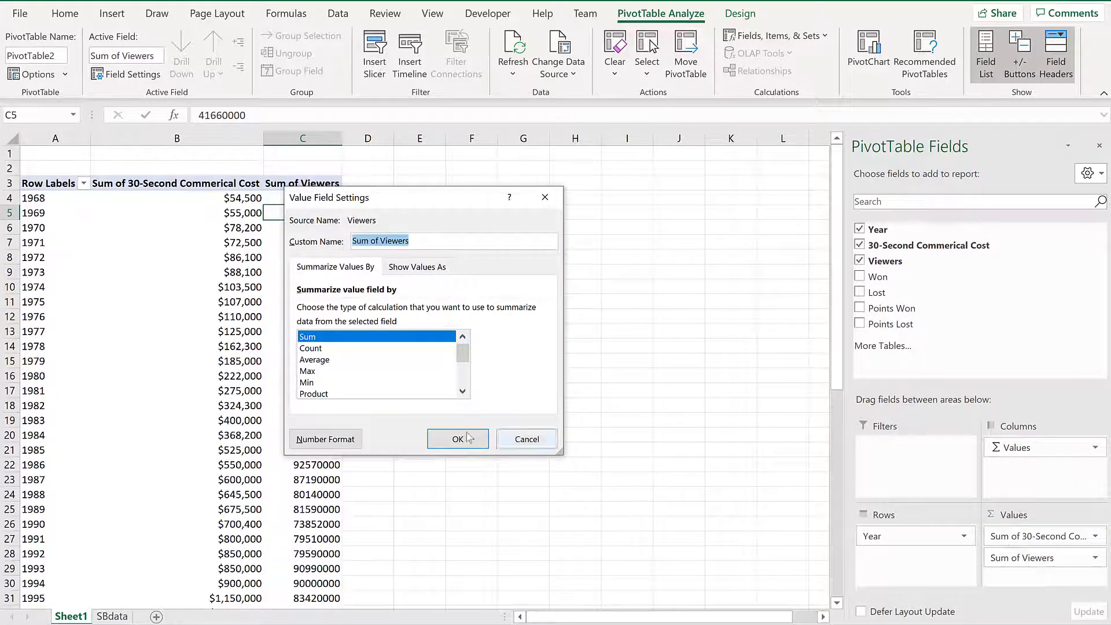
pyautogui.click(326, 439)
pyautogui.click(254, 200)
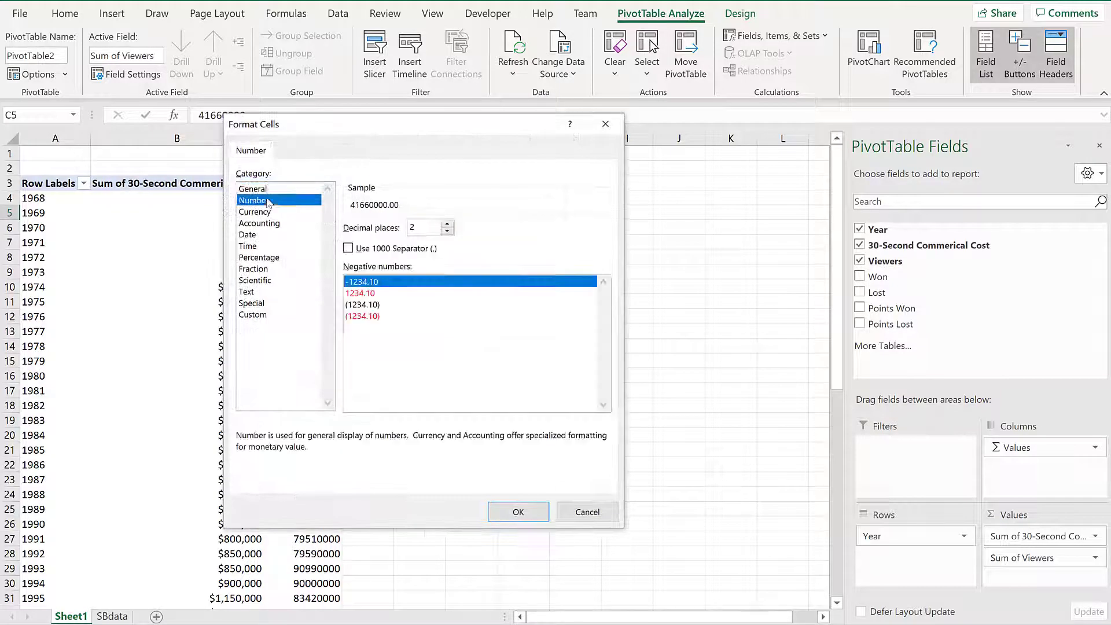
pyautogui.click(403, 249)
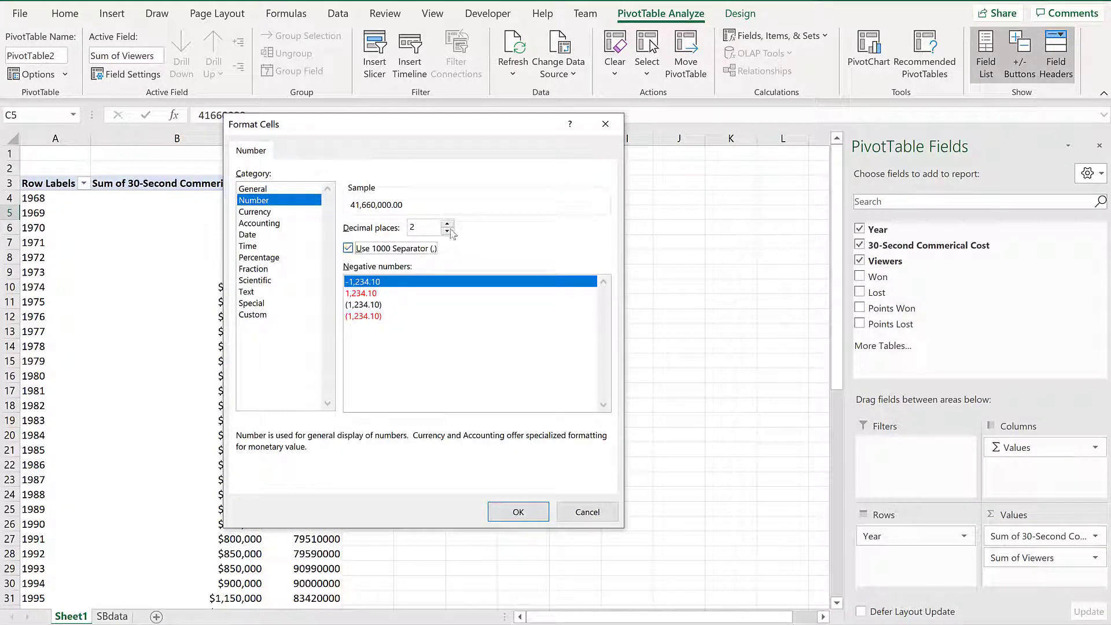
pyautogui.click(446, 231)
pyautogui.click(447, 231)
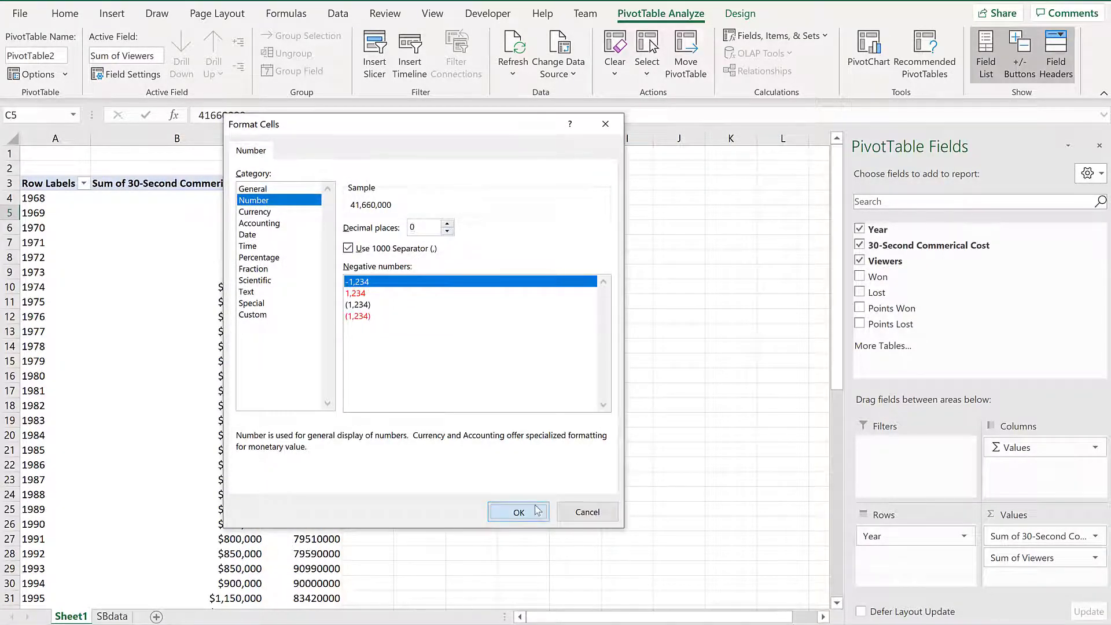
pyautogui.click(519, 511)
pyautogui.click(457, 439)
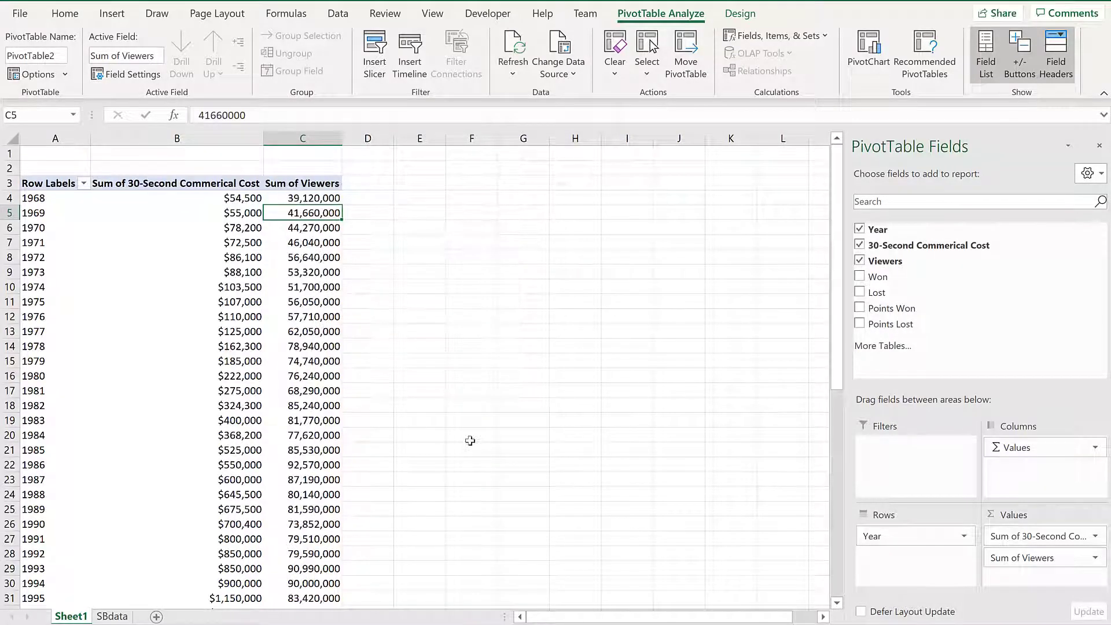
# - Strip 'Sum of' from the B3:C3 headers with Replace All, then narrow column B and autofit C
pyautogui.moveTo(197, 183); pyautogui.dragTo(283, 183)
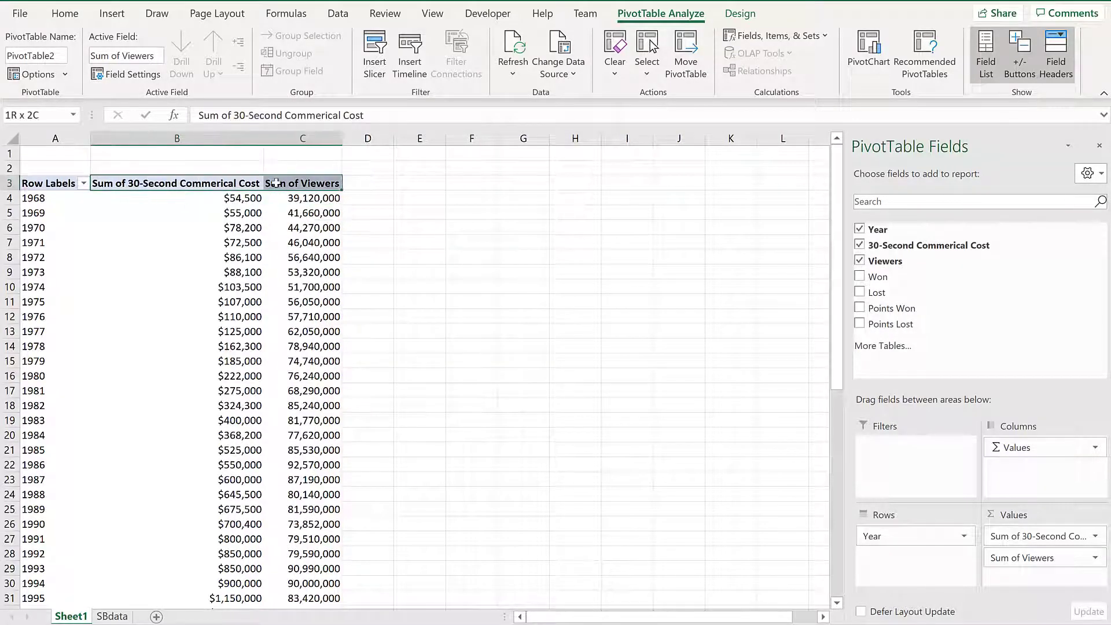
pyautogui.hotkey('ctrl', 'f')
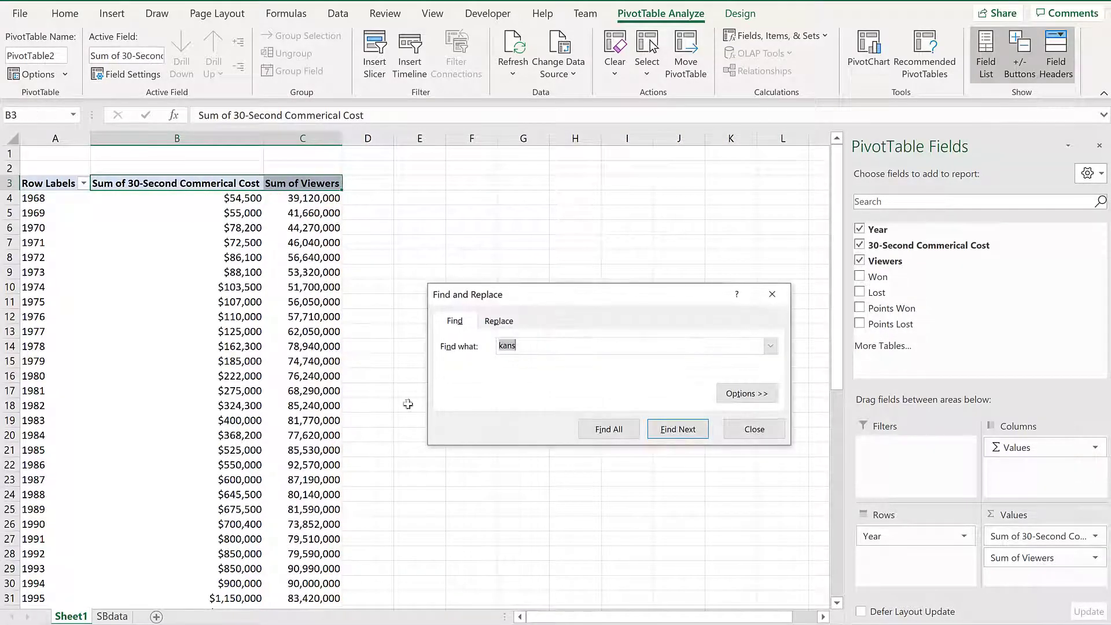
pyautogui.click(512, 322)
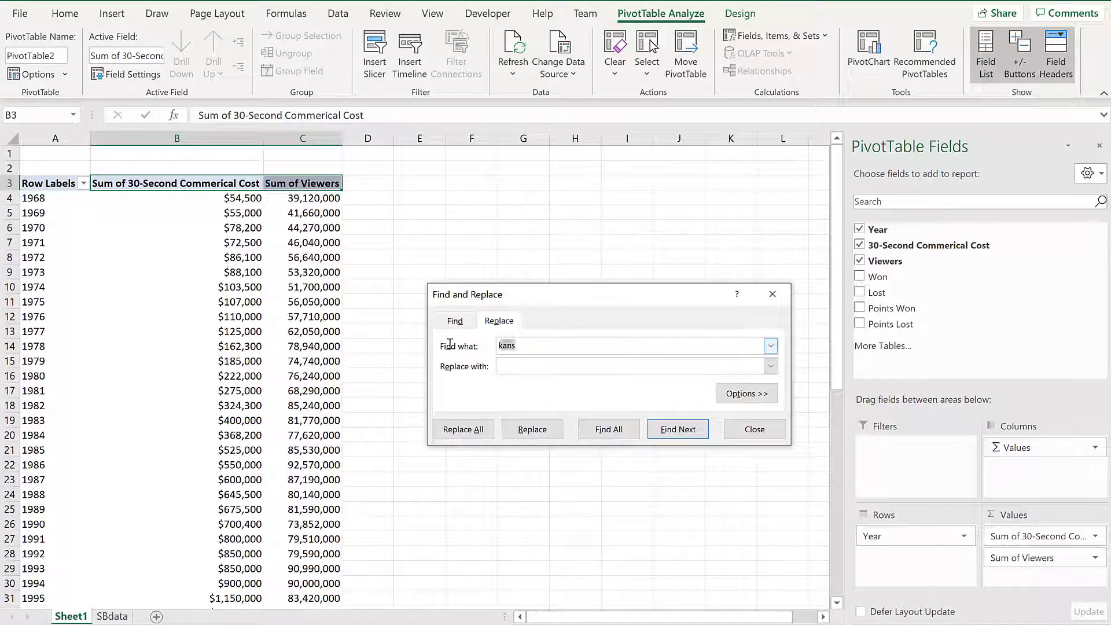
pyautogui.write('sum of')
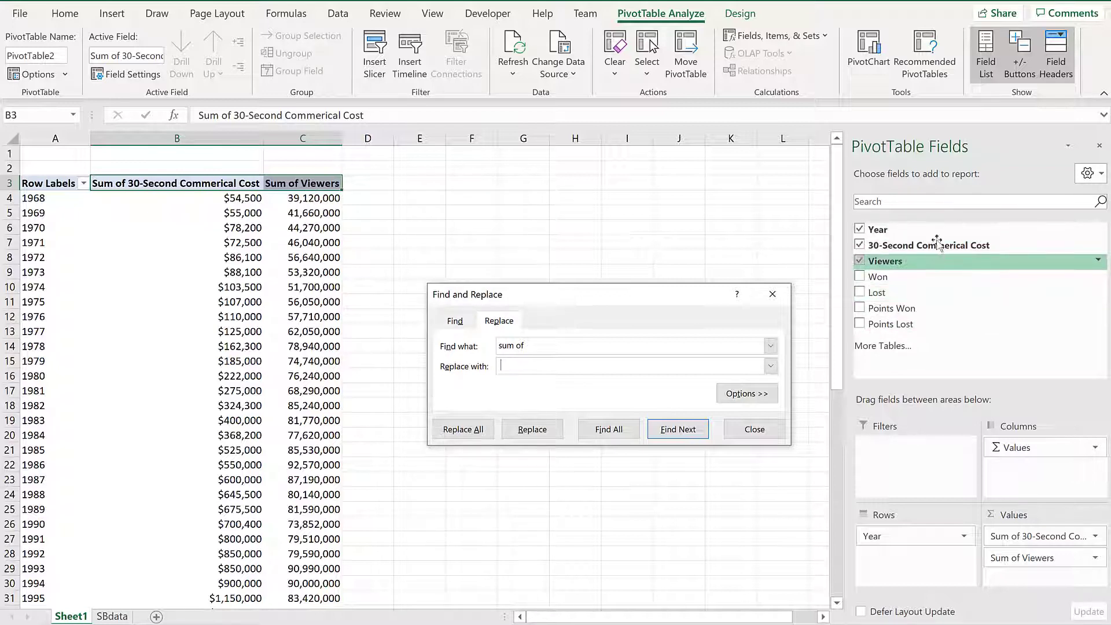
pyautogui.click(482, 435)
pyautogui.click(561, 359)
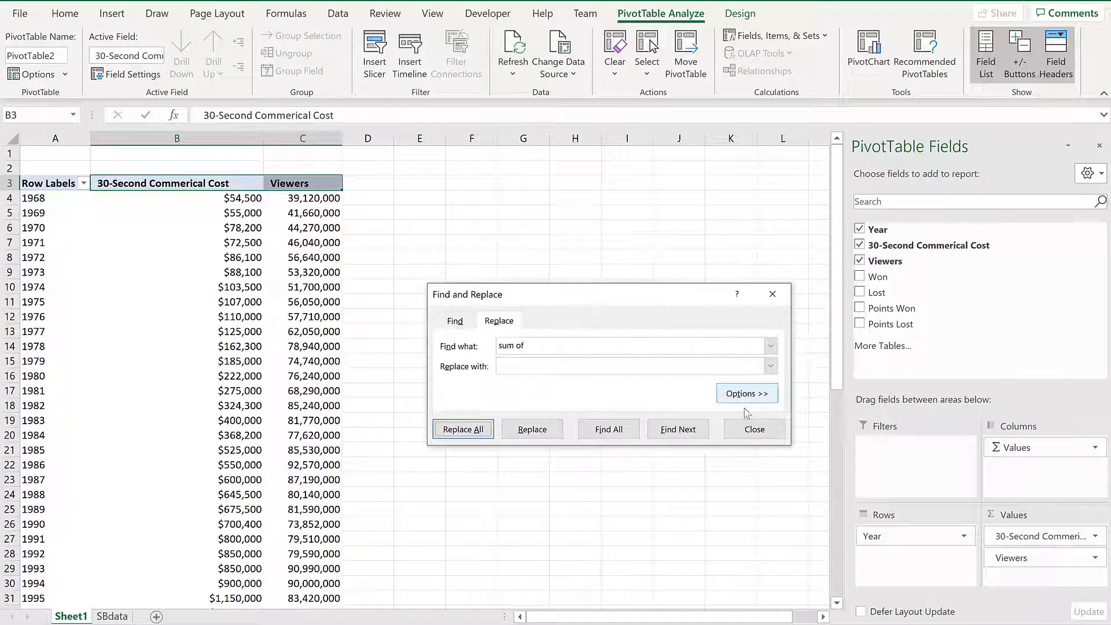
pyautogui.click(754, 429)
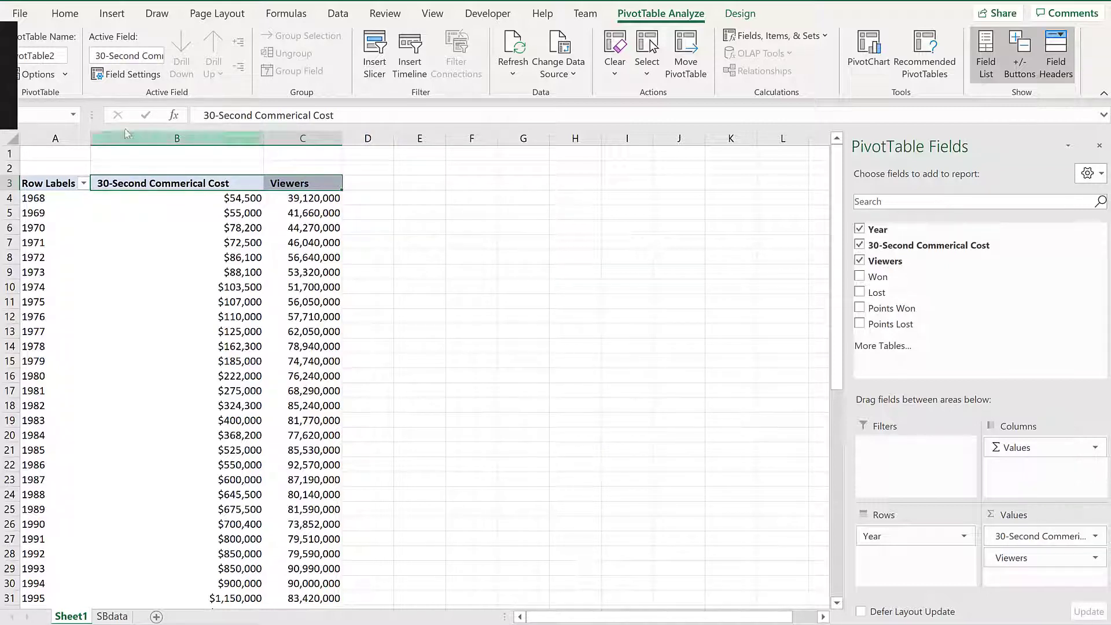
pyautogui.moveTo(264, 134); pyautogui.dragTo(216, 140)
pyautogui.doubleClick(295, 141)
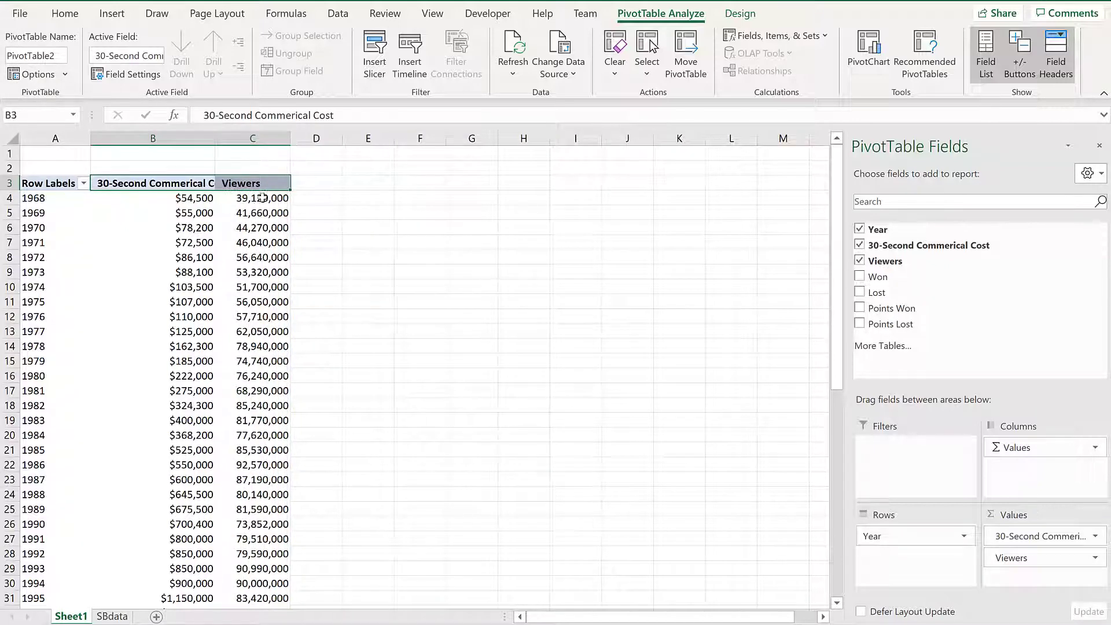
# - Add calculated field Cost_Per_View with formula ='30-Second Commerical Cost'/Viewers
pyautogui.click(263, 198)
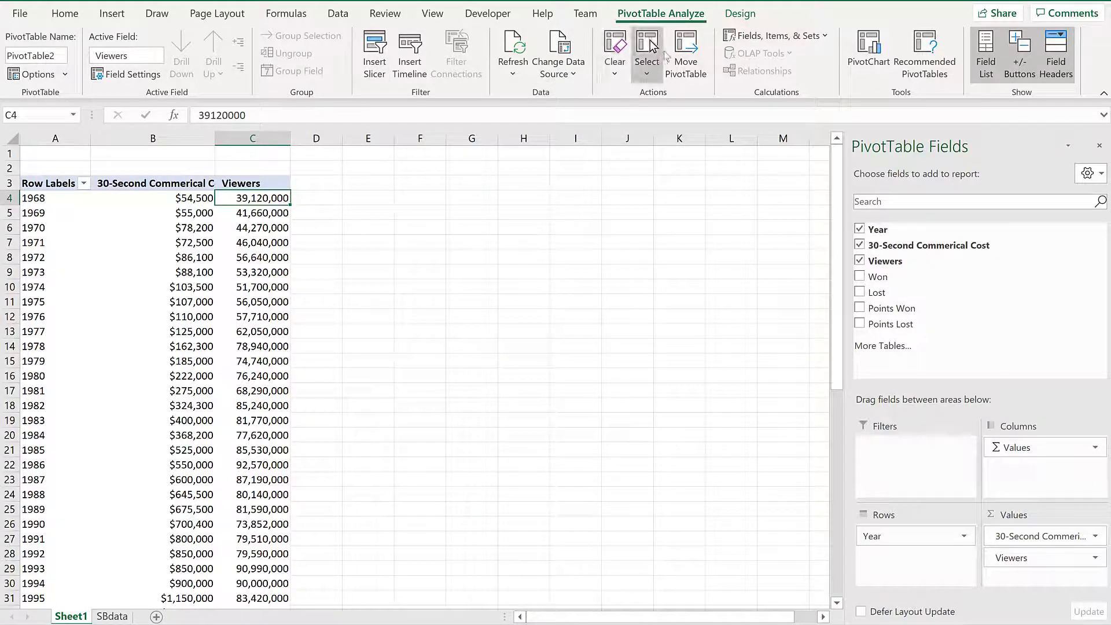
pyautogui.click(792, 39)
pyautogui.click(788, 56)
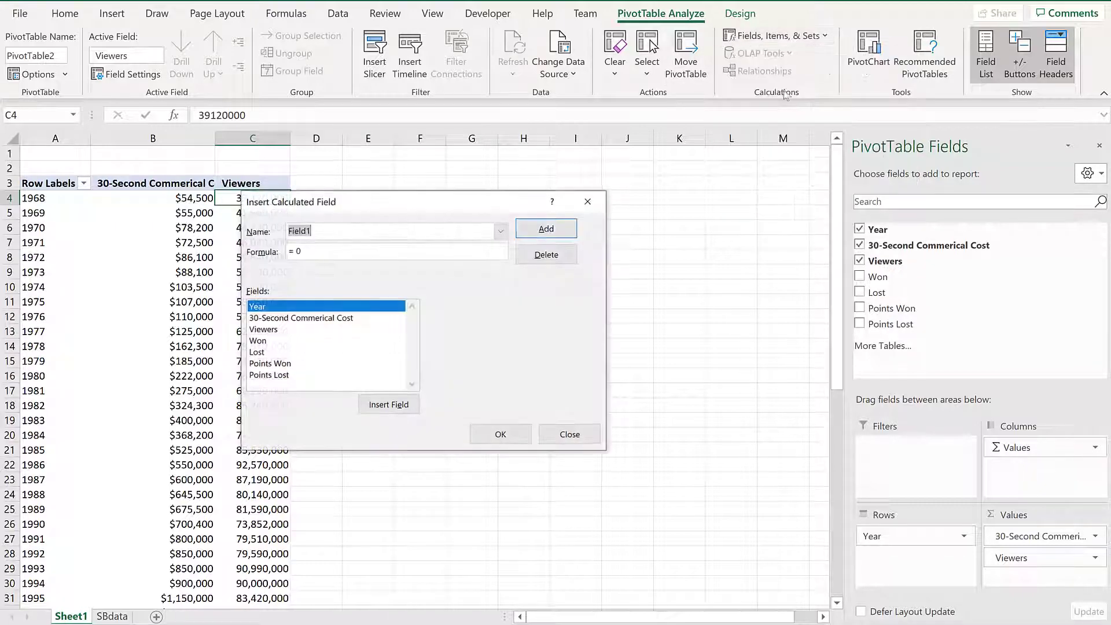
pyautogui.moveTo(368, 204); pyautogui.dragTo(480, 248)
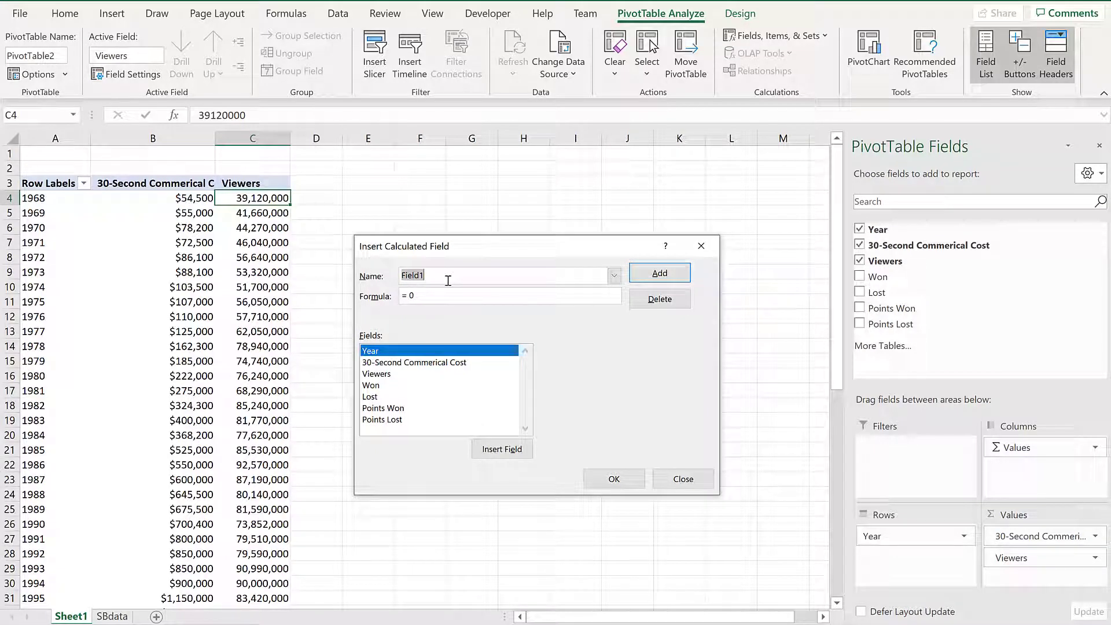
pyautogui.write('Cost_Per_View')
pyautogui.doubleClick(394, 362)
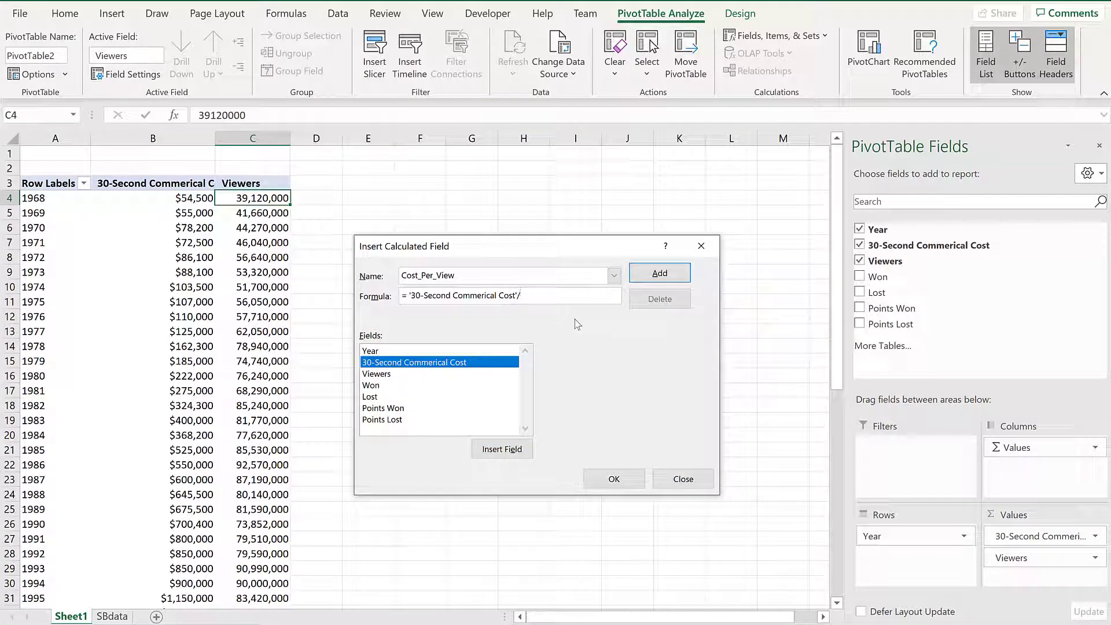
pyautogui.write('/')
pyautogui.doubleClick(433, 376)
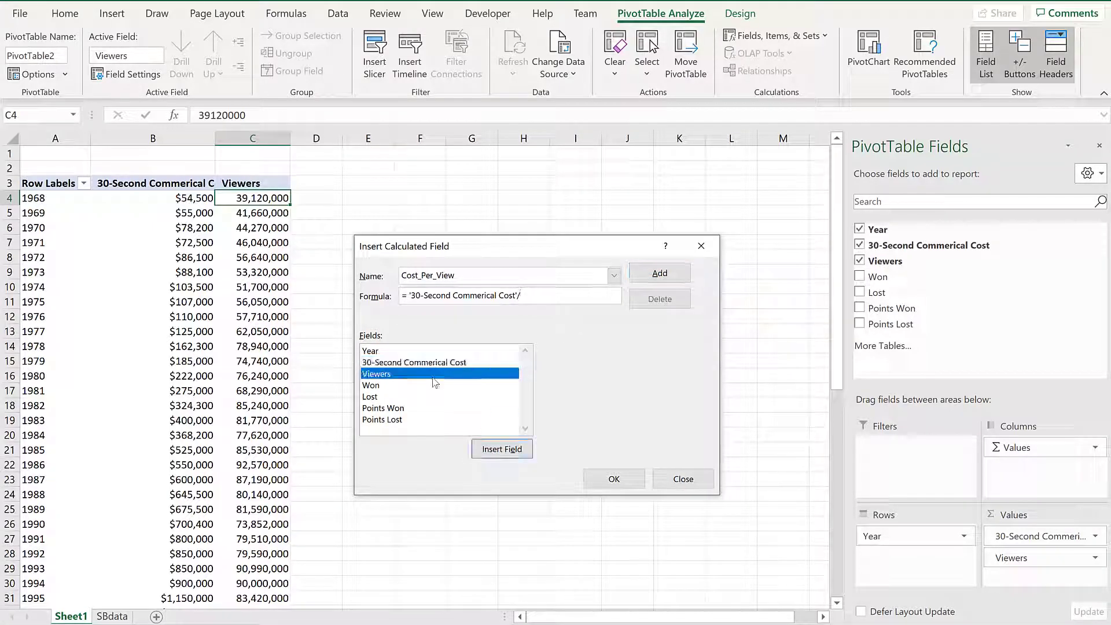
pyautogui.click(636, 480)
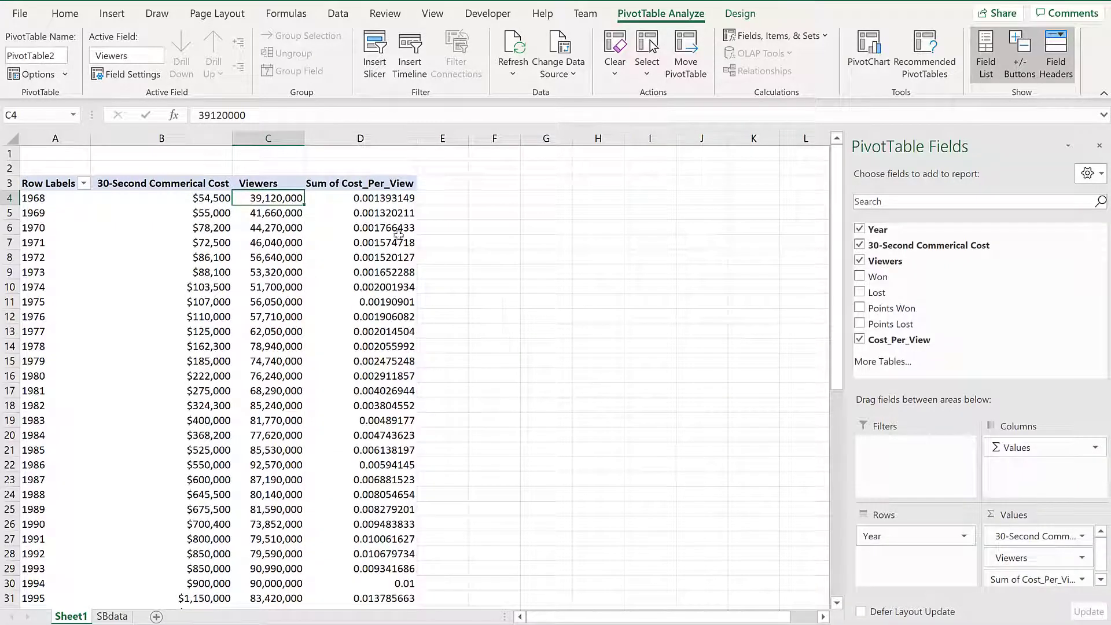
# - Switch the PivotTable report layout to Tabular Form so the first column is headed Year
pyautogui.click(371, 201)
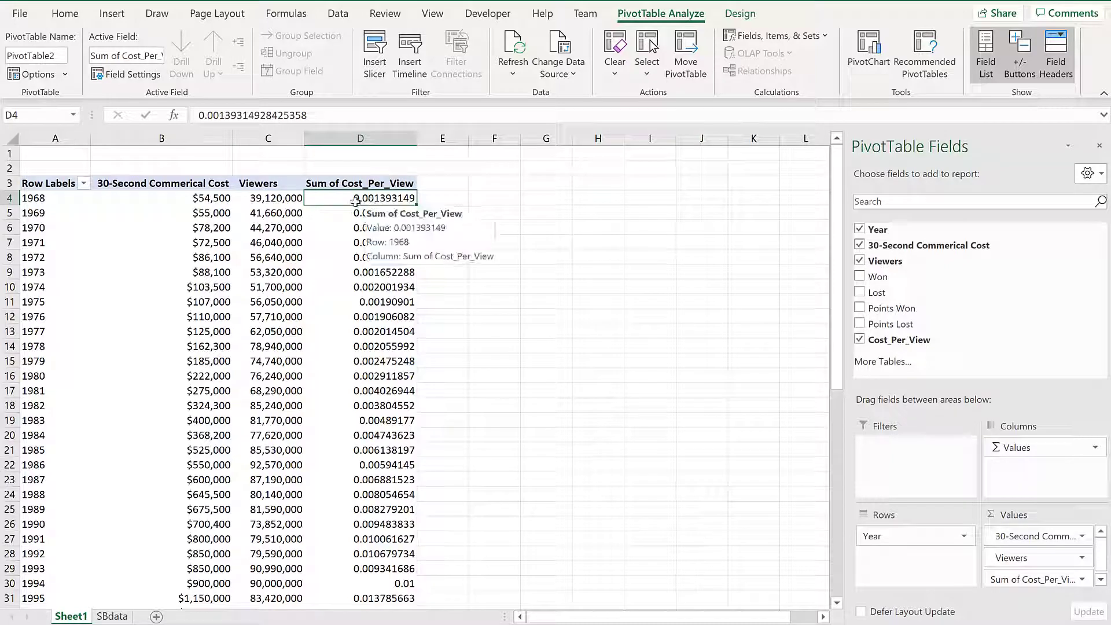
pyautogui.click(54, 204)
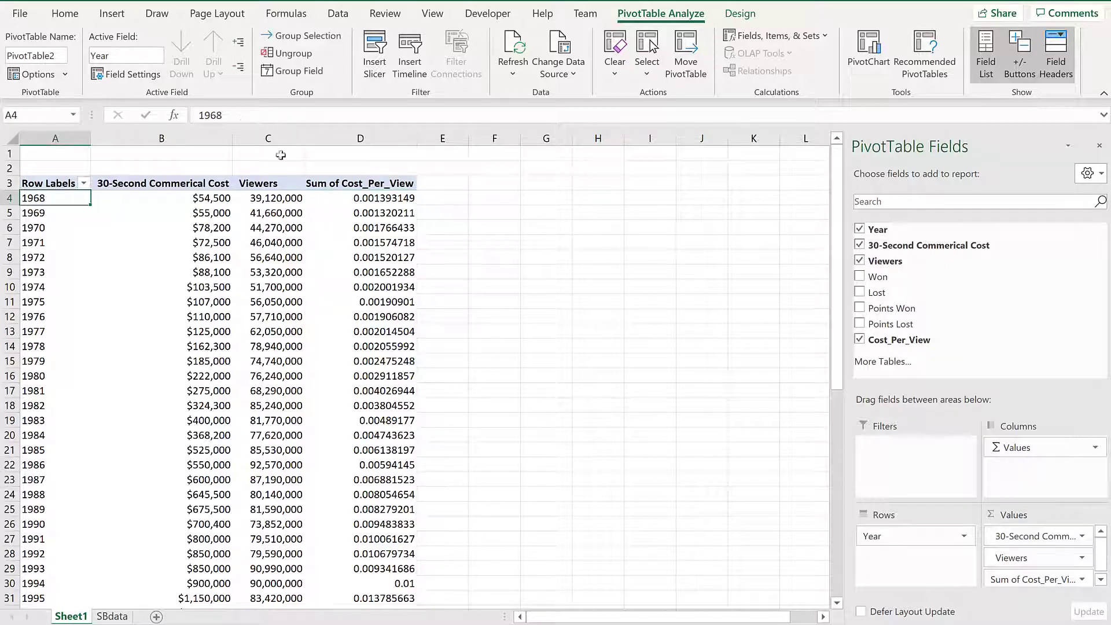
pyautogui.click(754, 17)
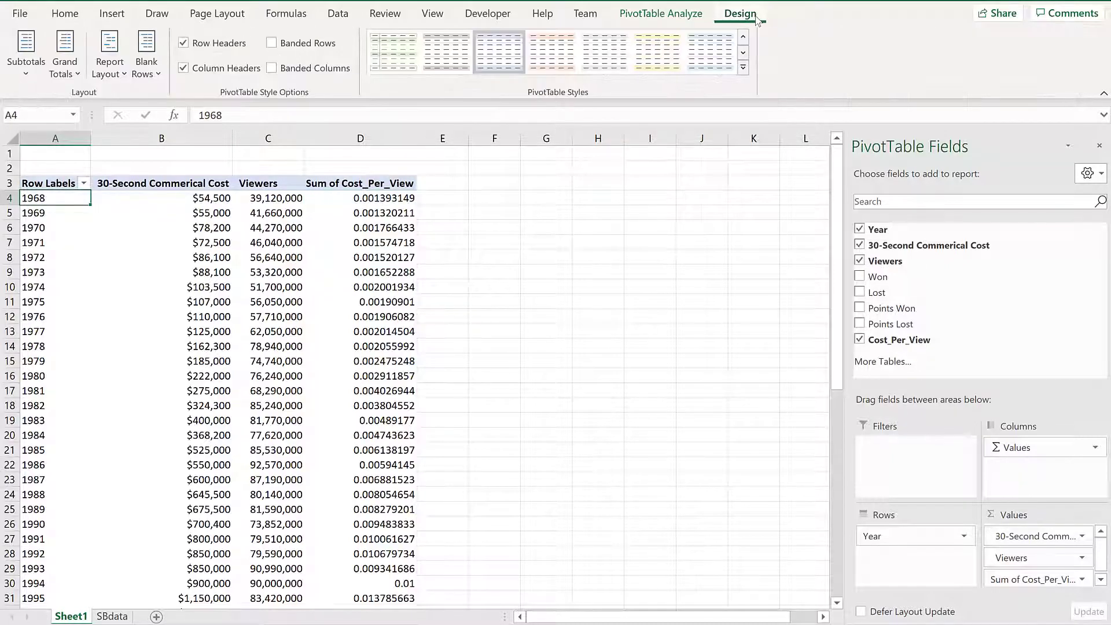
pyautogui.click(105, 74)
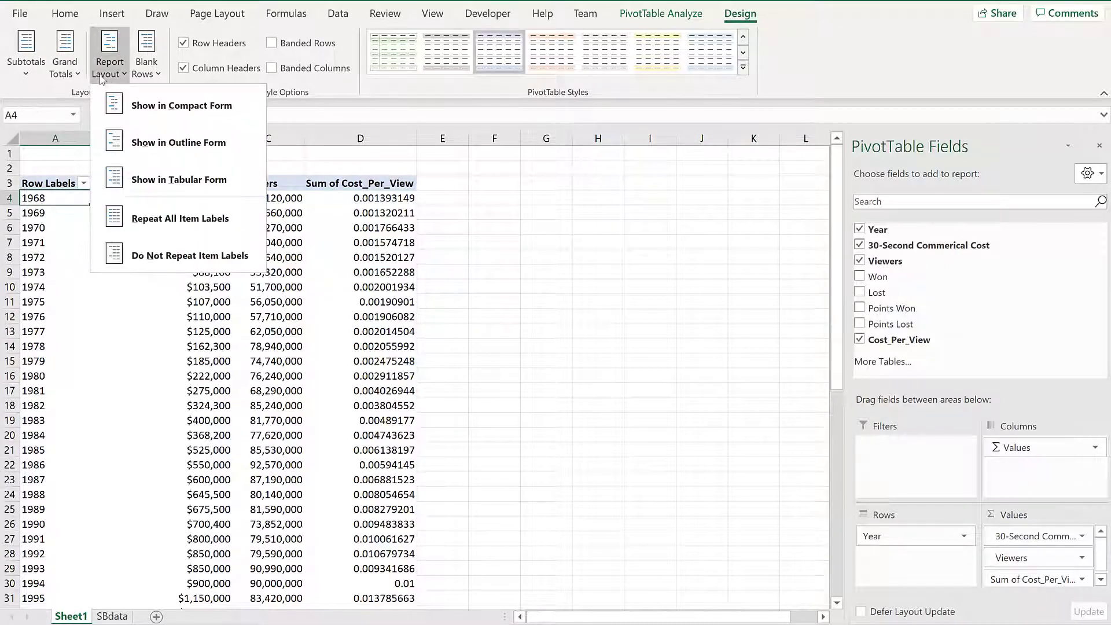
pyautogui.click(229, 178)
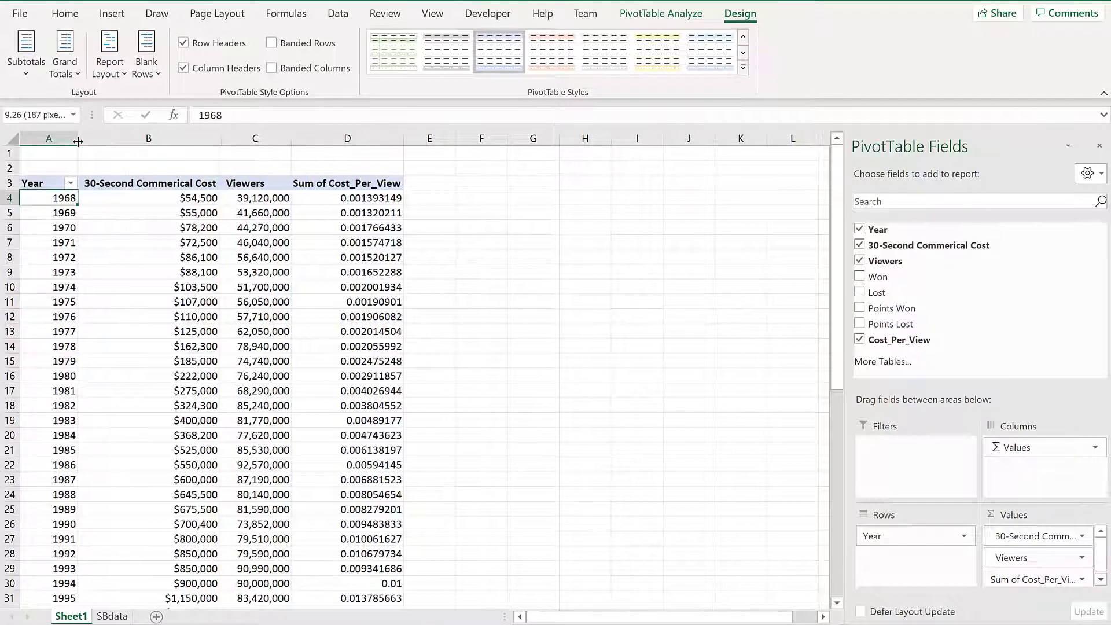
pyautogui.click(191, 198)
pyautogui.click(257, 204)
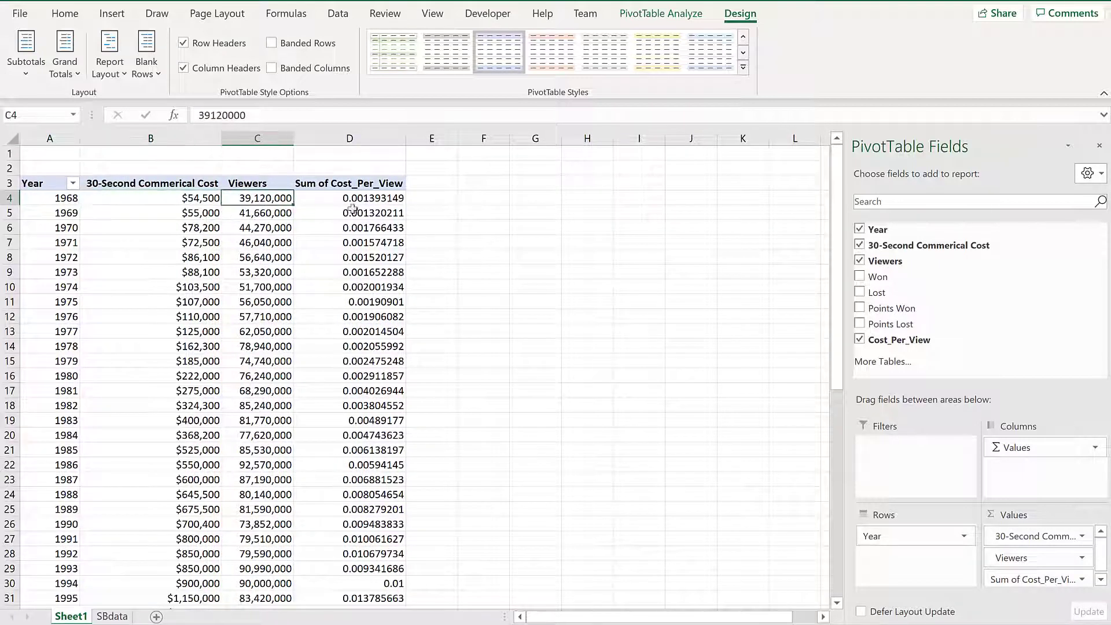
# - Sort the years by Sum of Cost_Per_View, largest to smallest, putting 2020 on top
pyautogui.rightClick(353, 200)
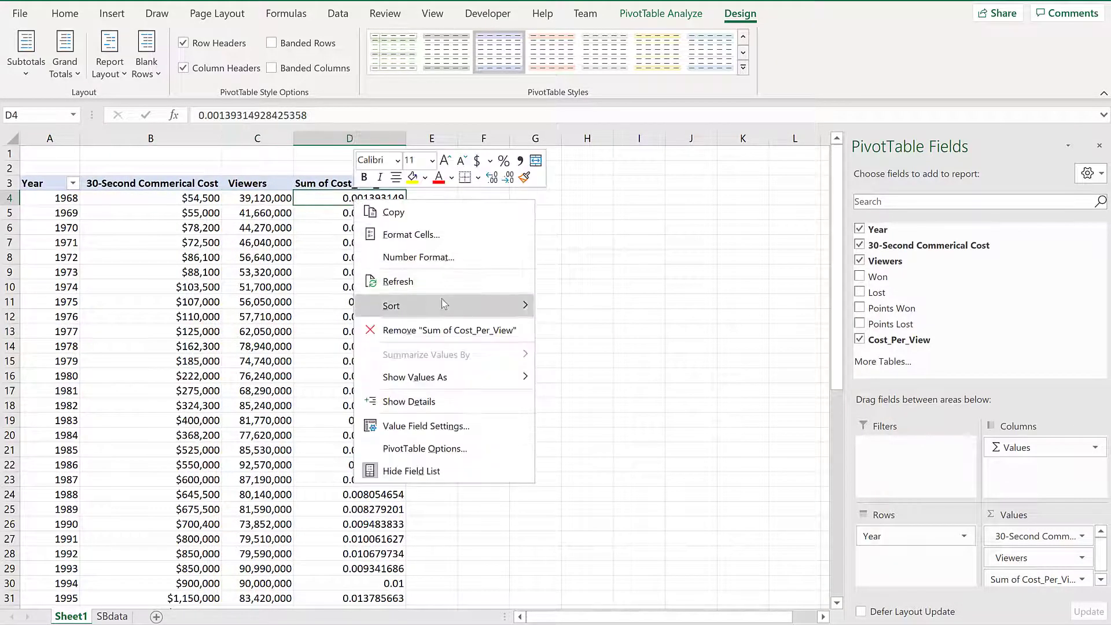
pyautogui.moveTo(442, 299)
pyautogui.click(670, 331)
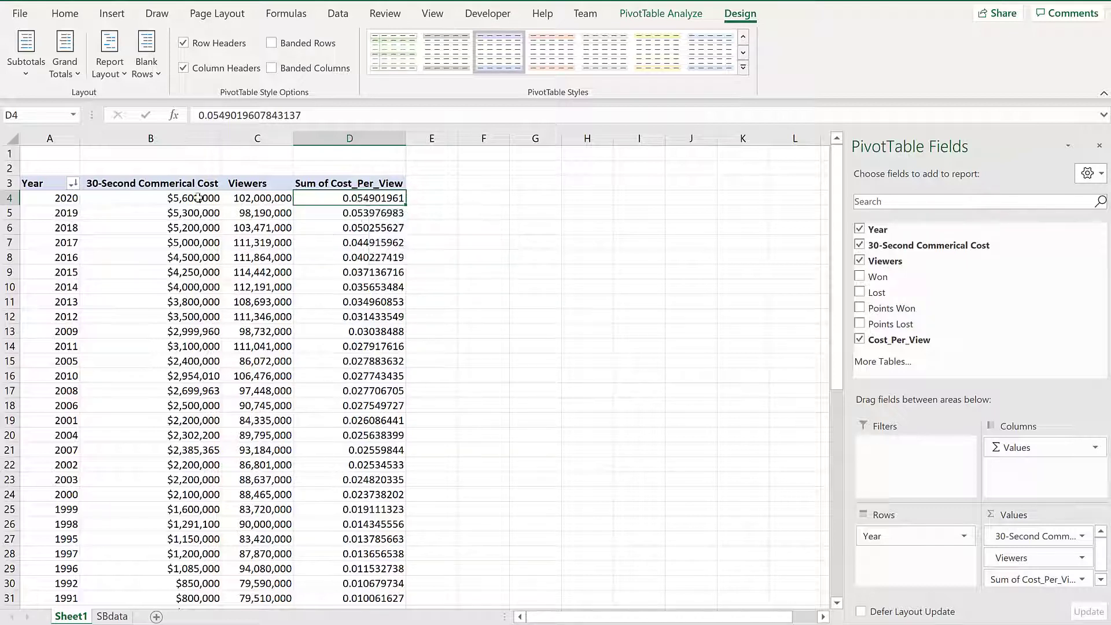
pyautogui.moveTo(199, 201)
pyautogui.scroll(-2, 319, 307)
pyautogui.scroll(2, 317, 301)
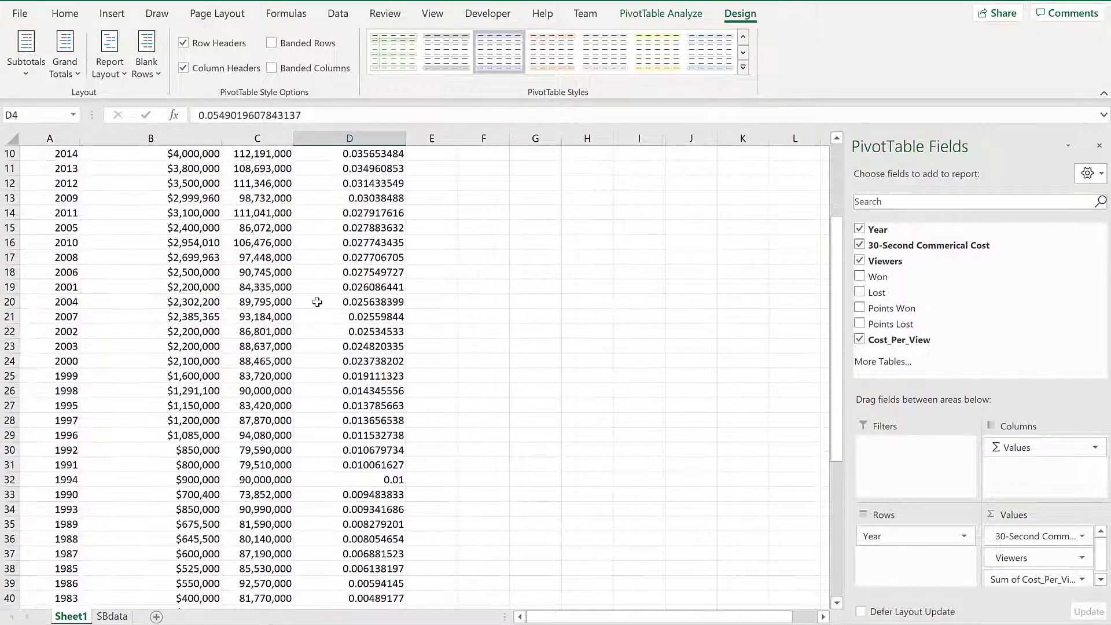
pyautogui.click(359, 246)
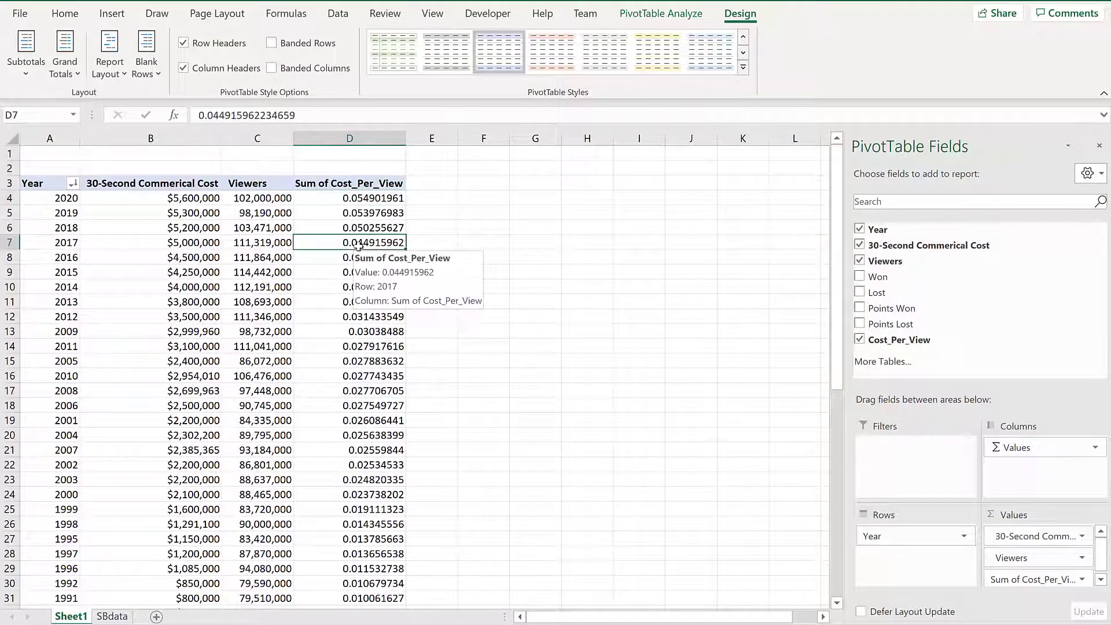
pyautogui.press('Down')
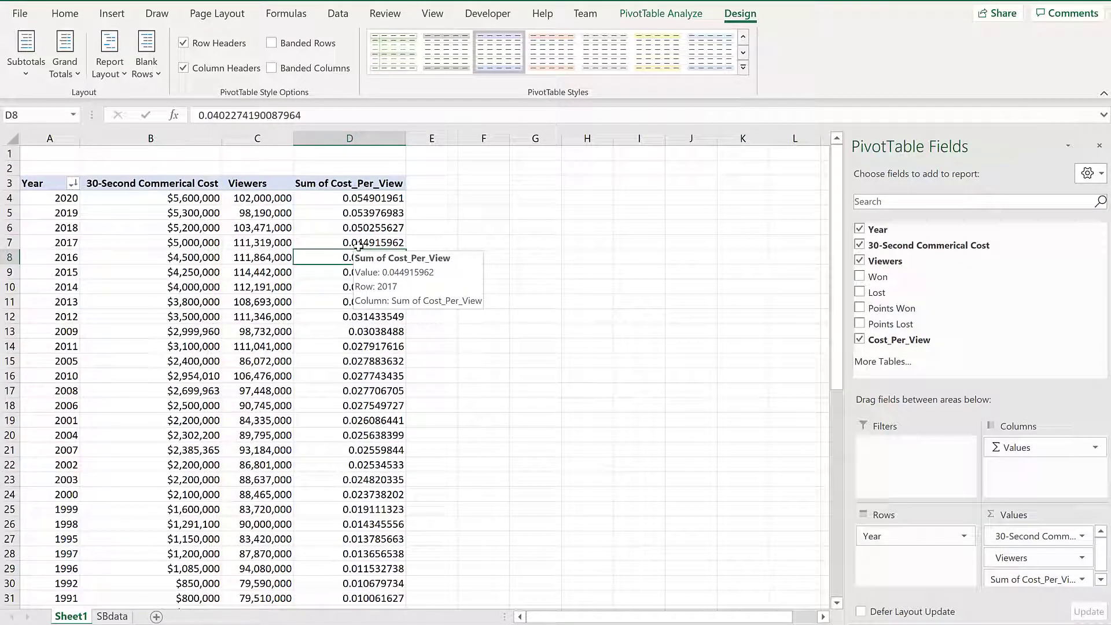
# - Give Sum of Cost_Per_View a Currency number format with 4 decimal places
pyautogui.scroll(-7, 392, 492)
pyautogui.scroll(-4, 390, 483)
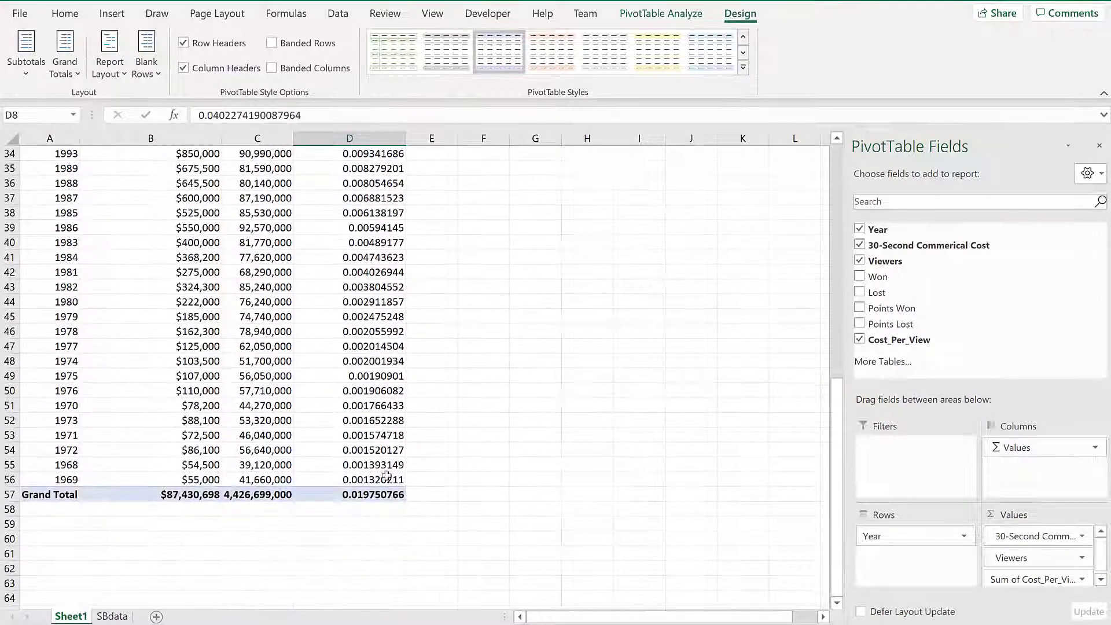
pyautogui.click(379, 496)
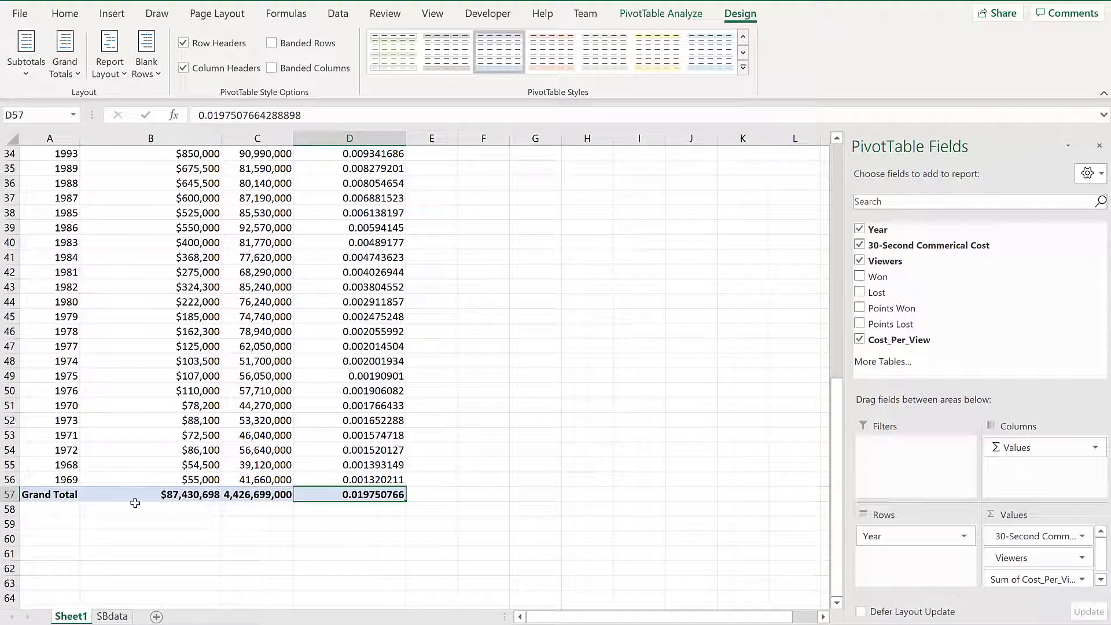
pyautogui.click(1058, 579)
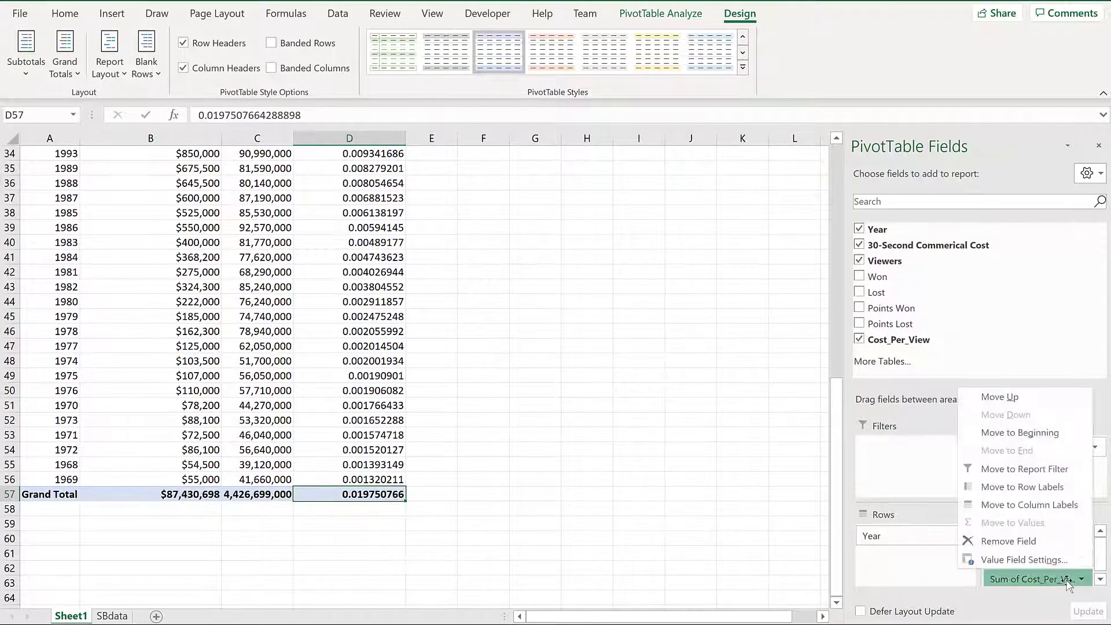
pyautogui.click(1059, 565)
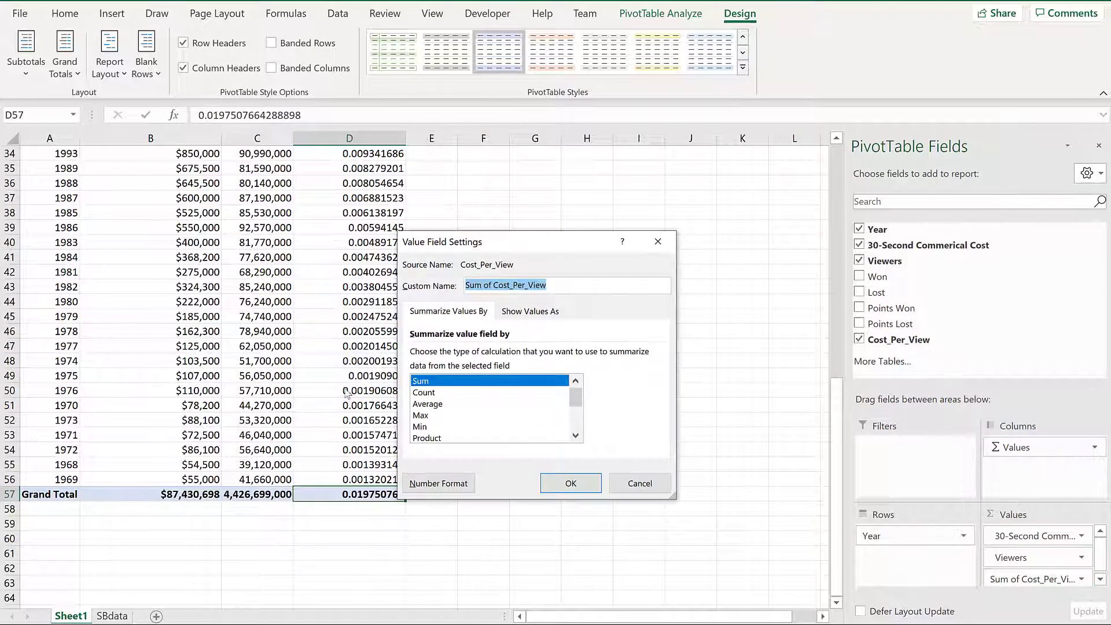
pyautogui.click(454, 484)
pyautogui.click(380, 259)
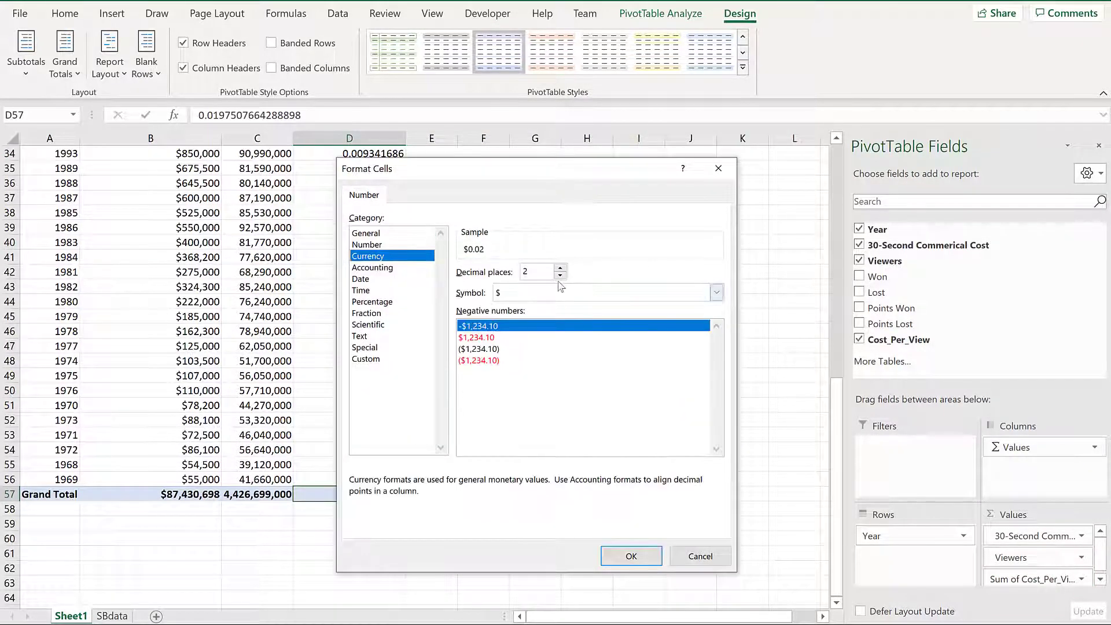
pyautogui.click(560, 268)
pyautogui.click(560, 268)
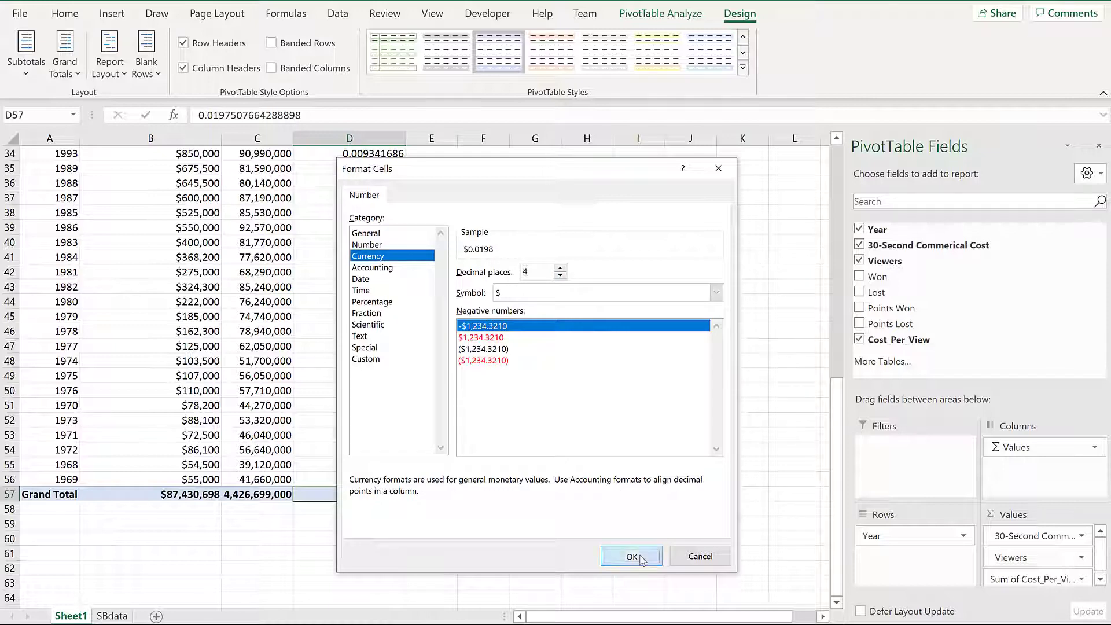
pyautogui.click(633, 557)
pyautogui.click(638, 481)
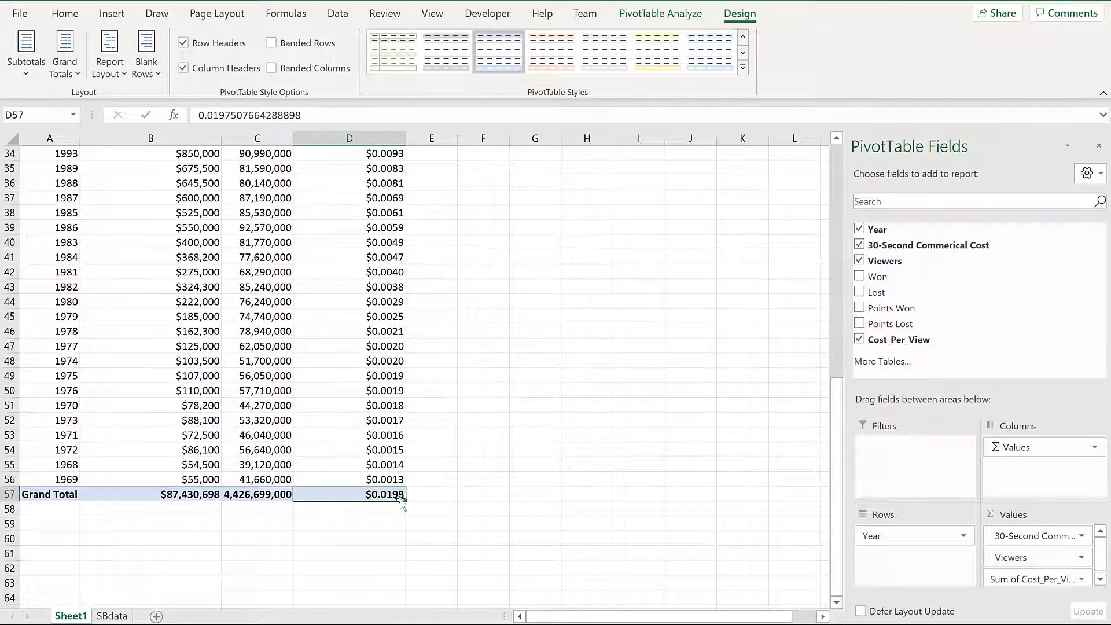
pyautogui.scroll(11, 382, 496)
pyautogui.click(388, 204)
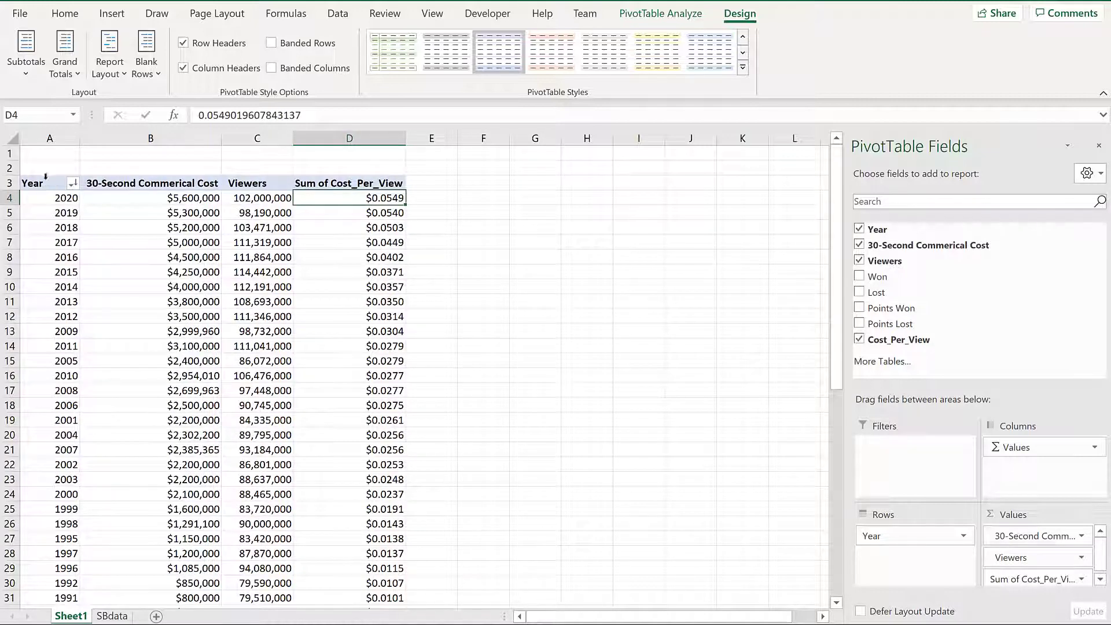
# - Copy the PivotTable A3:D57 and paste it at F3 as values, keeping source formatting
pyautogui.moveTo(45, 178); pyautogui.dragTo(399, 223)
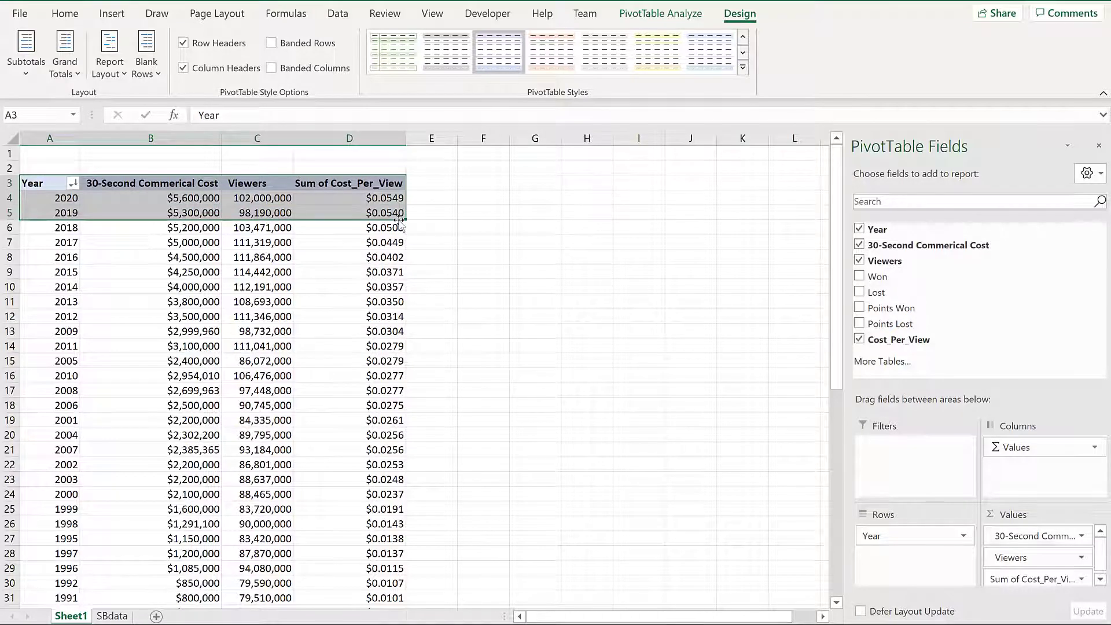
pyautogui.hotkey('ctrl', 'shift', 'Down')
pyautogui.hotkey('ctrl', 'c')
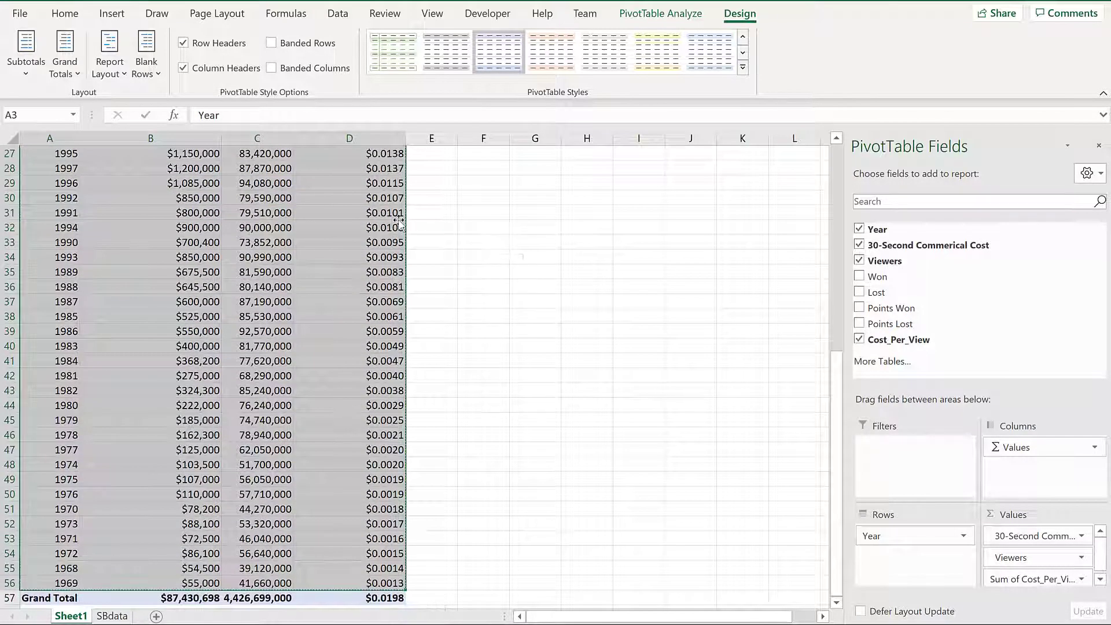
pyautogui.press('Right')
pyautogui.press('Right')
pyautogui.press('Right')
pyautogui.press('Right')
pyautogui.press('Right')
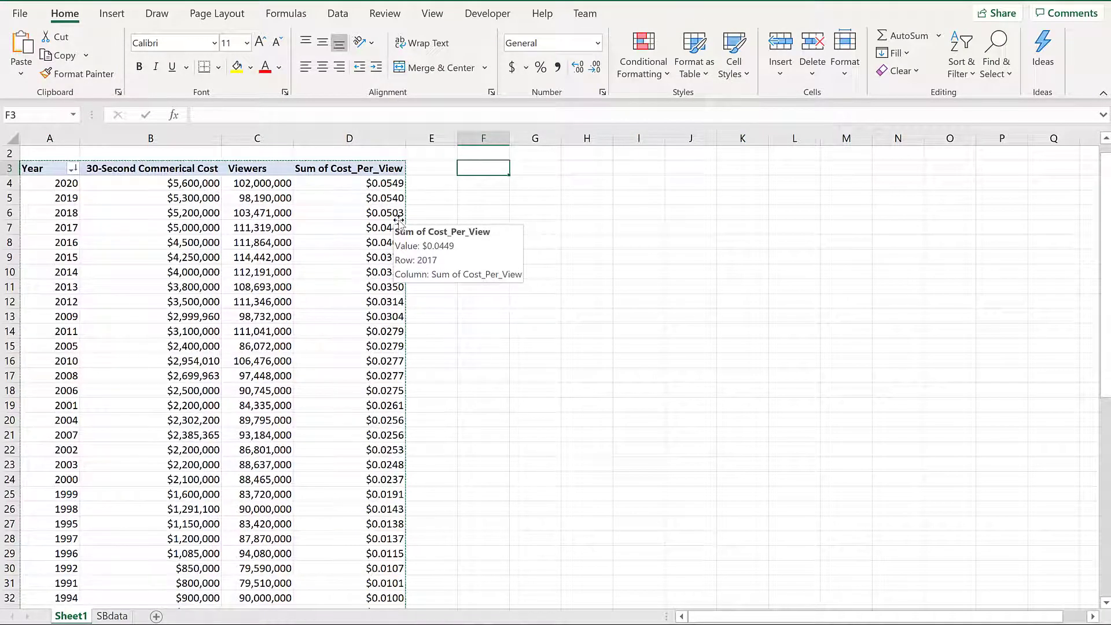
pyautogui.hotkey('alt', 'h')
pyautogui.press('v')
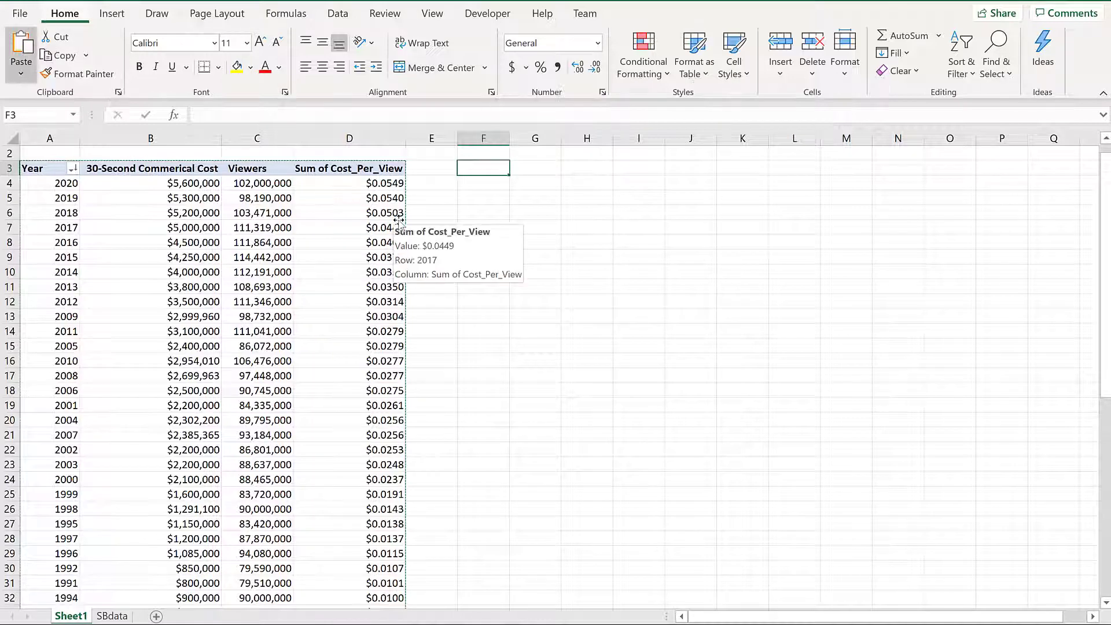
pyautogui.press('v')
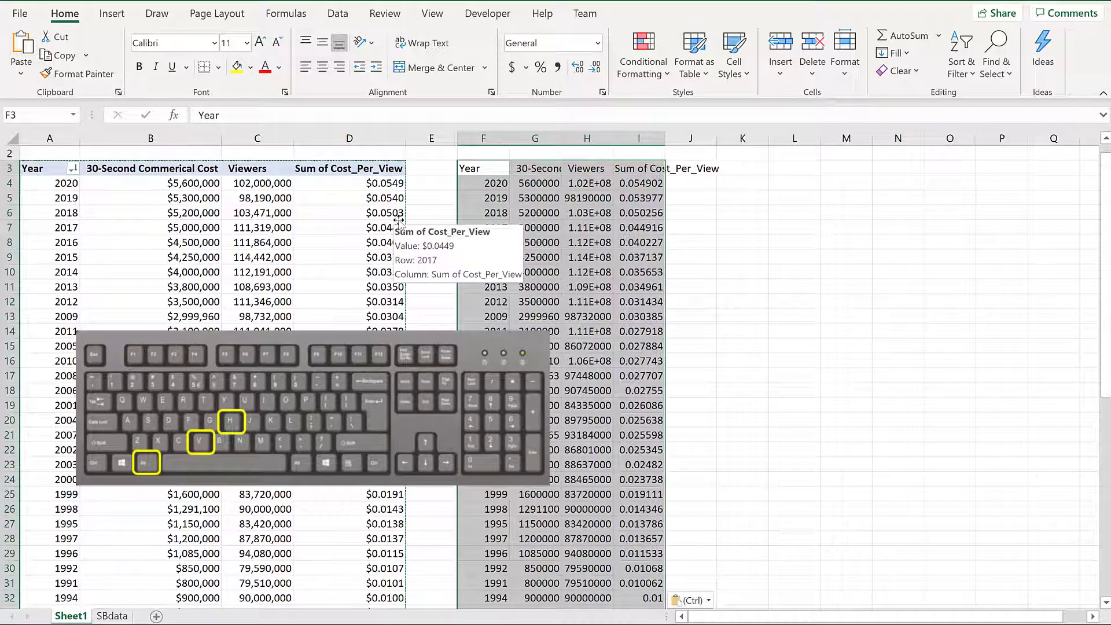
pyautogui.hotkey('alt', 'h')
pyautogui.press('v')
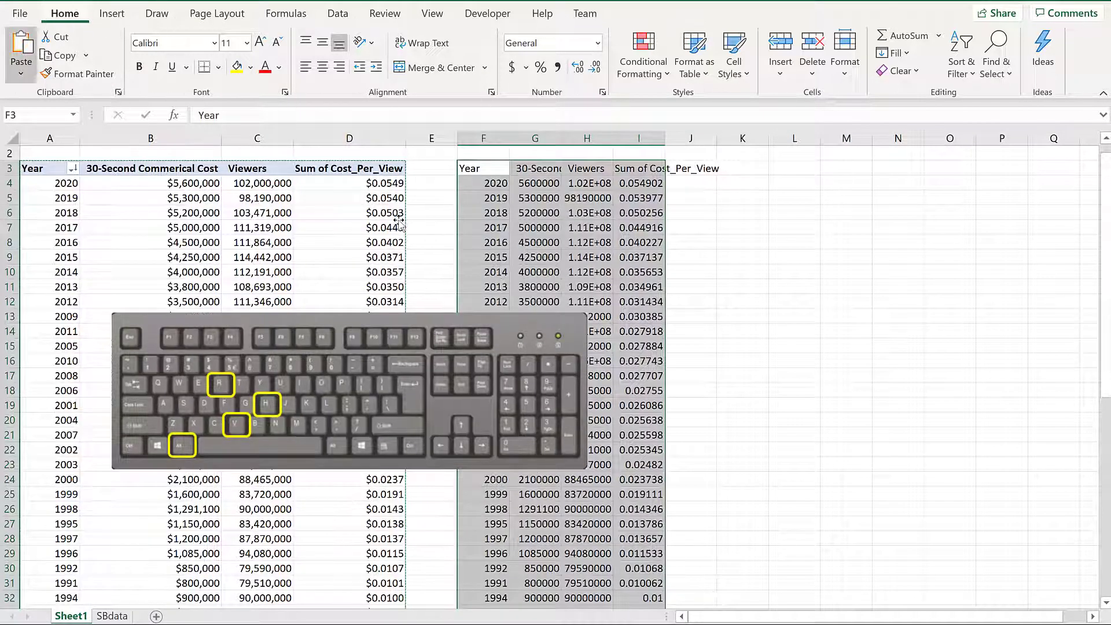
pyautogui.press('r')
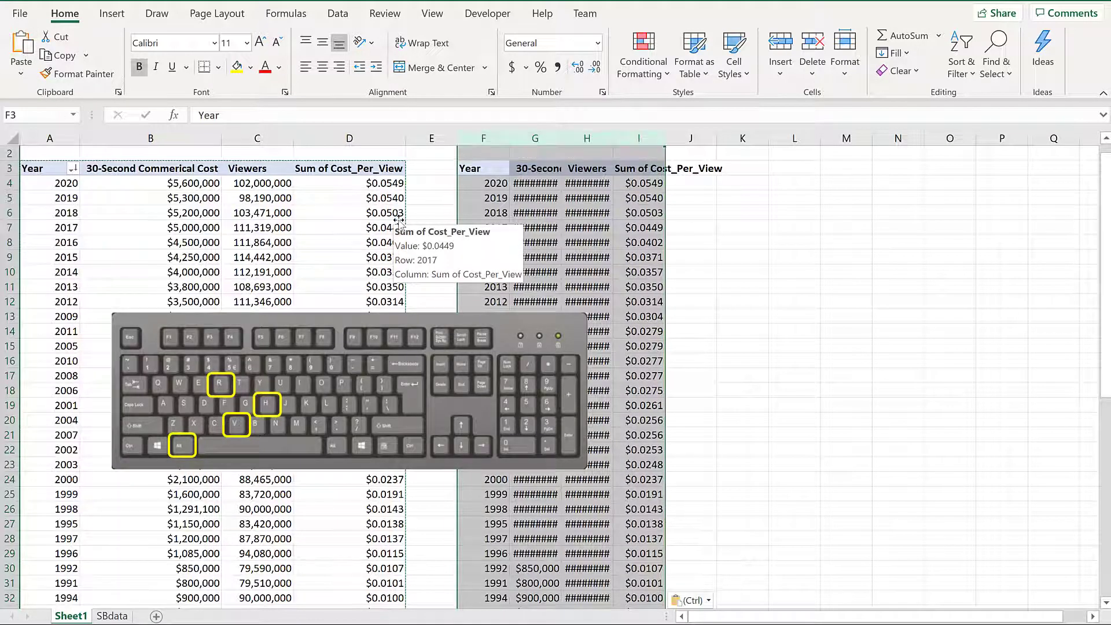
# - Autofit the pasted columns F–I to their contents
pyautogui.hotkey('alt', 'h')
pyautogui.press('o')
pyautogui.press('i')
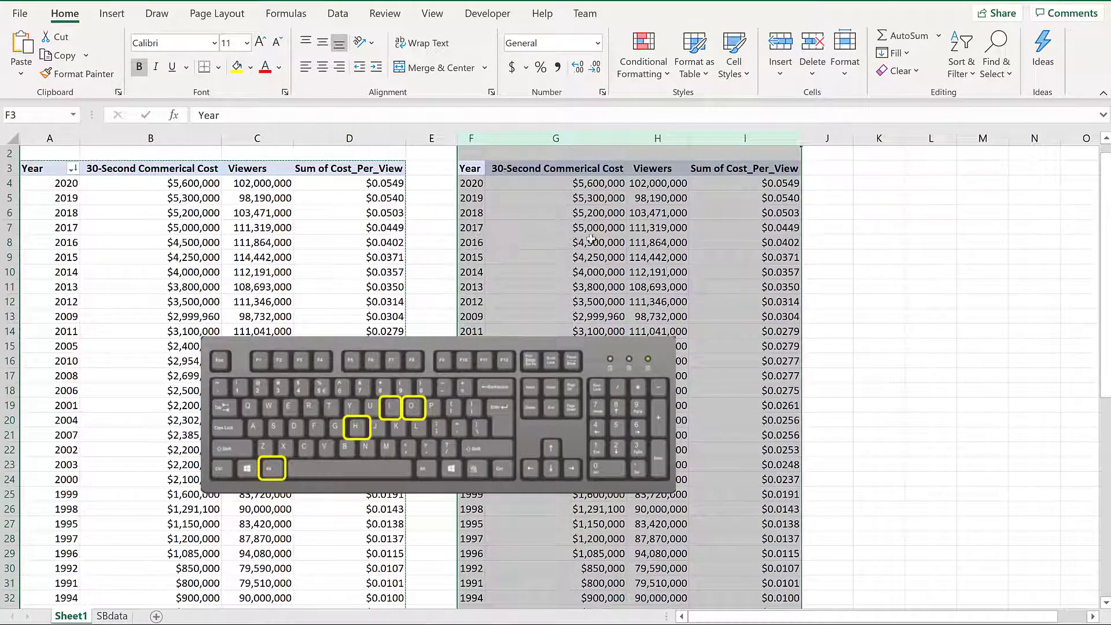
pyautogui.click(661, 331)
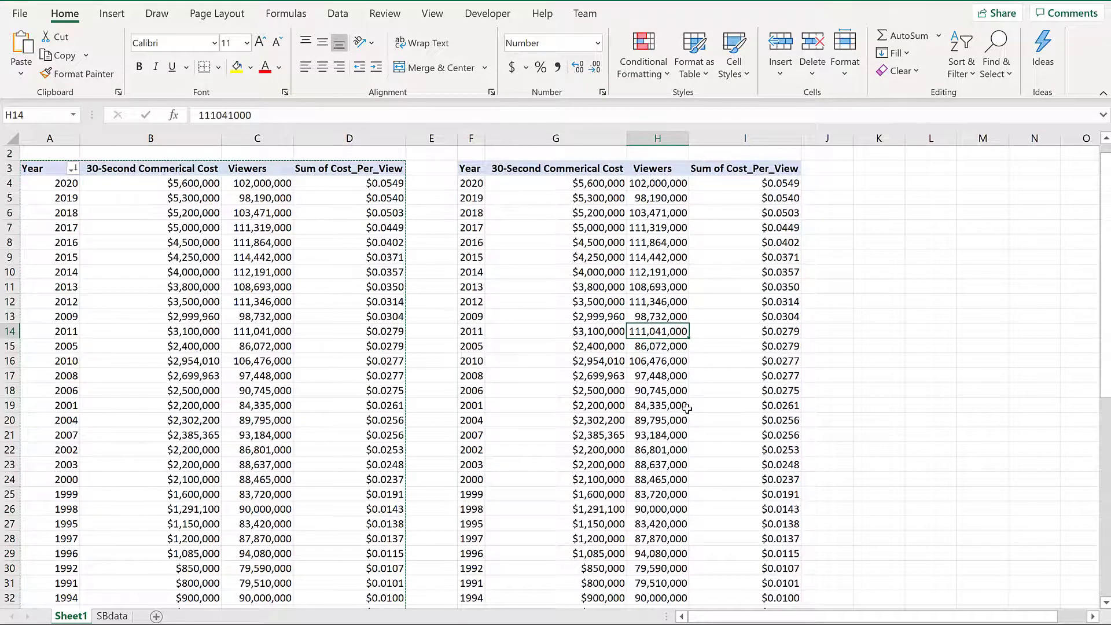
# - Delete the commercial-cost column G from the static copy
pyautogui.scroll(-10, 688, 399)
pyautogui.click(674, 468)
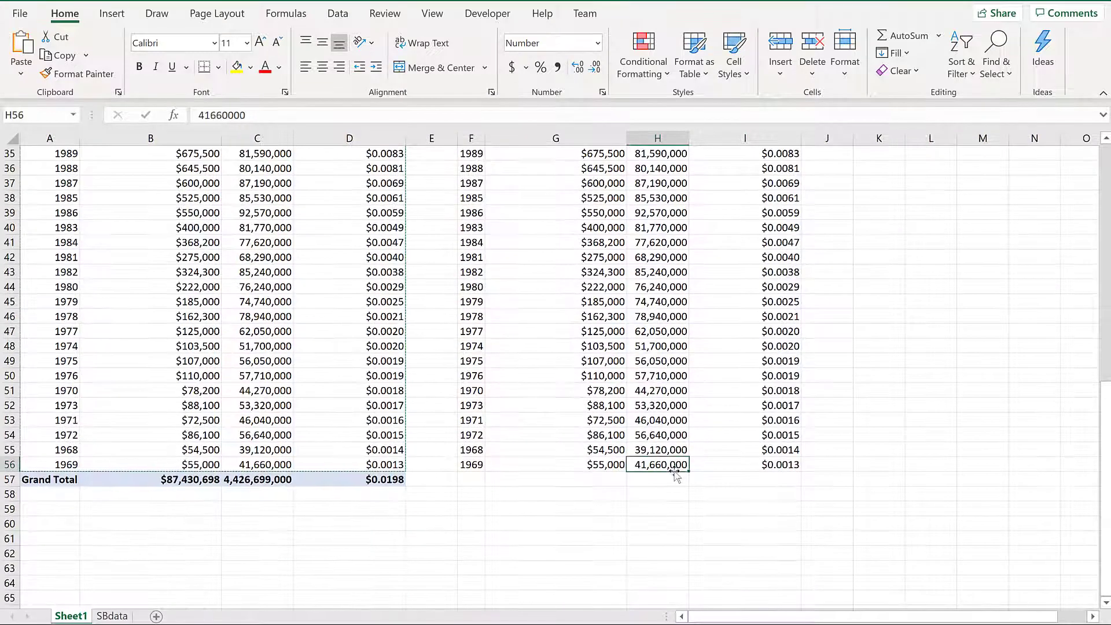
pyautogui.press('Down')
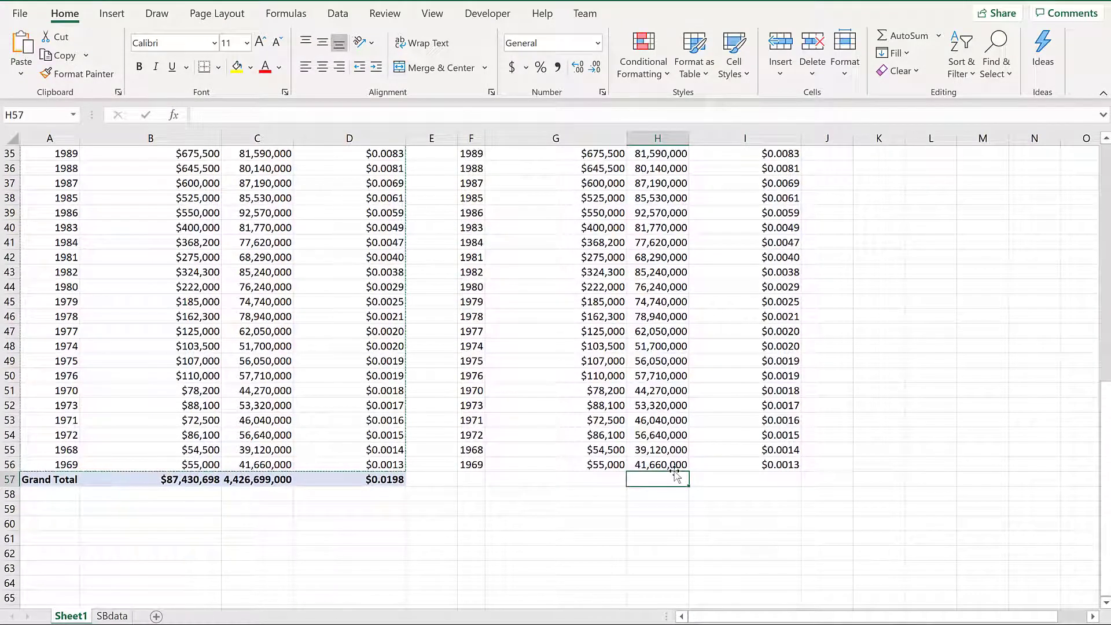
pyautogui.press('Right')
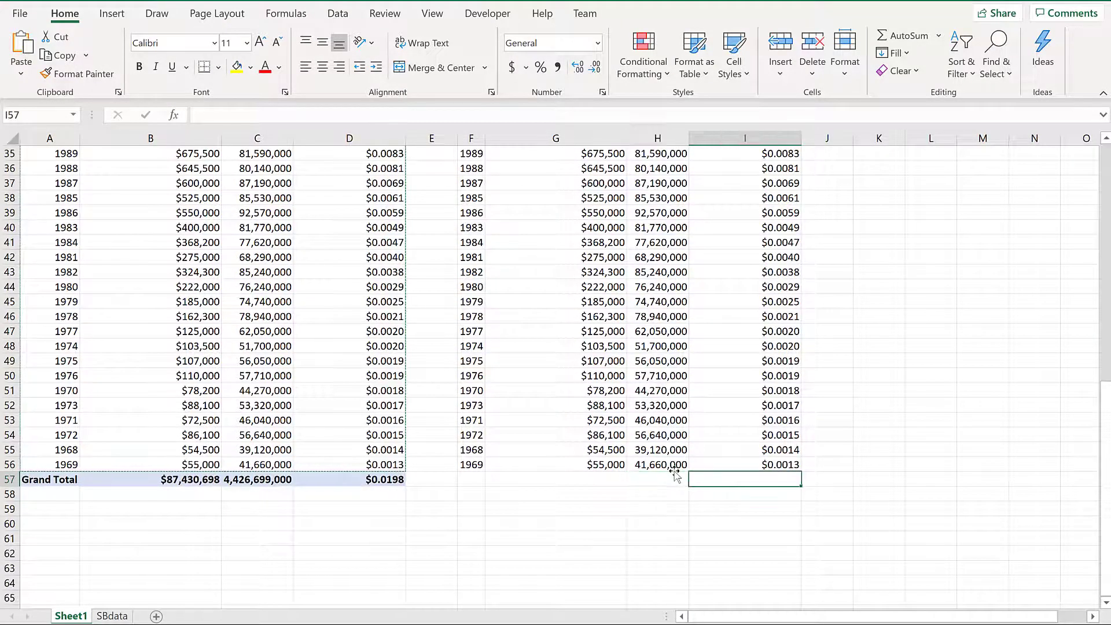
pyautogui.scroll(11, 722, 329)
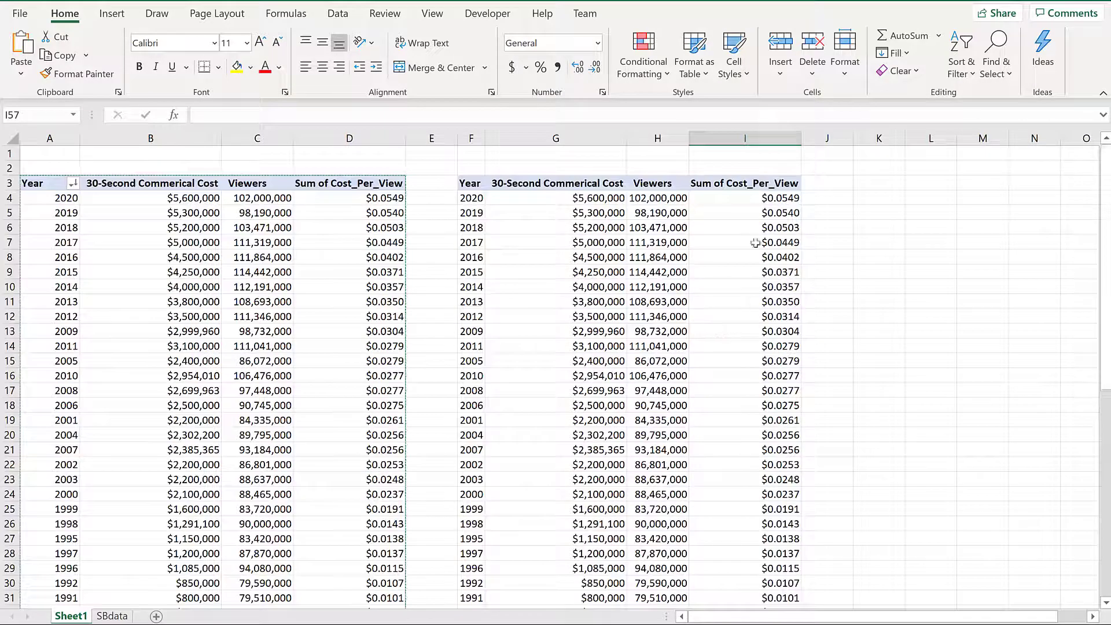
pyautogui.click(746, 202)
pyautogui.click(555, 138)
pyautogui.rightClick(561, 143)
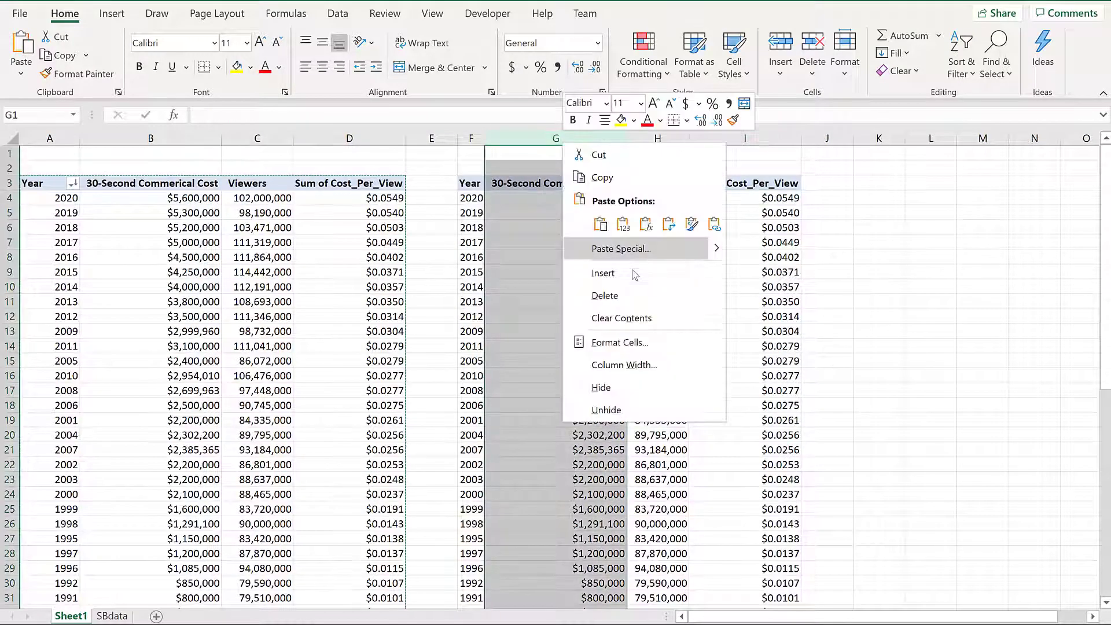
pyautogui.click(634, 294)
# - Freeze panes at F4 so rows 1–3 and columns A–E stay in place
pyautogui.click(523, 199)
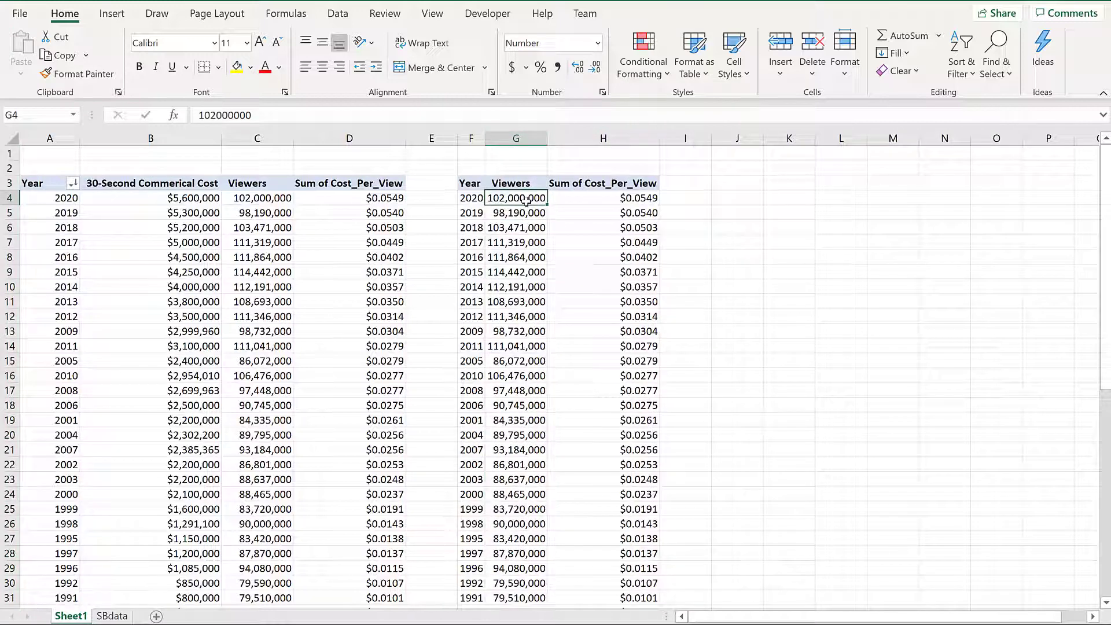
pyautogui.click(607, 200)
pyautogui.scroll(-3, 645, 482)
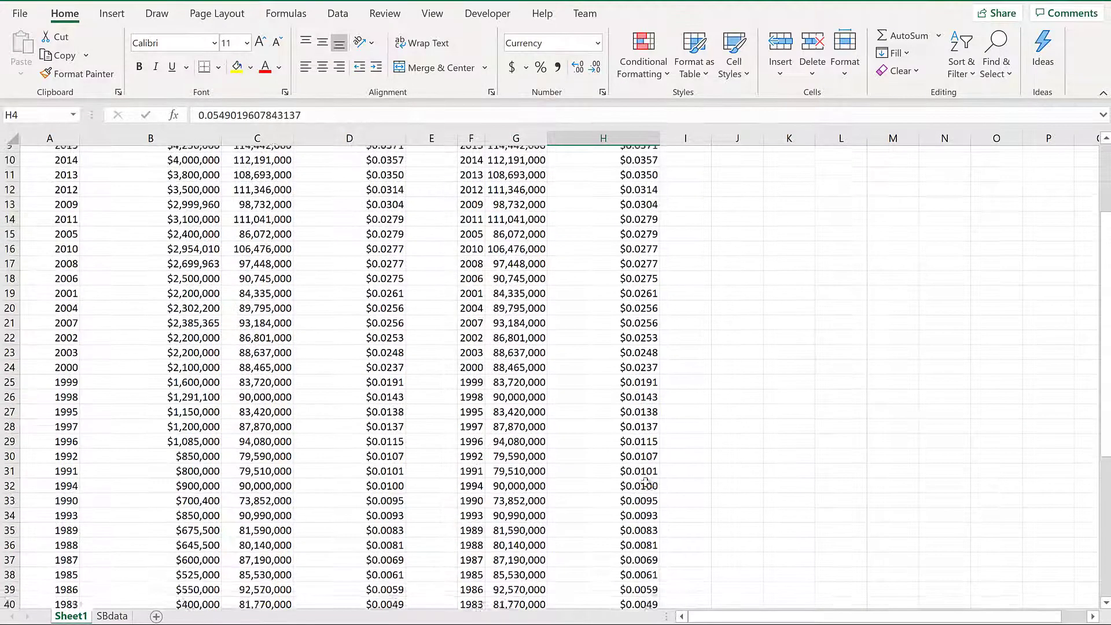
pyautogui.scroll(3, 645, 482)
pyautogui.click(480, 198)
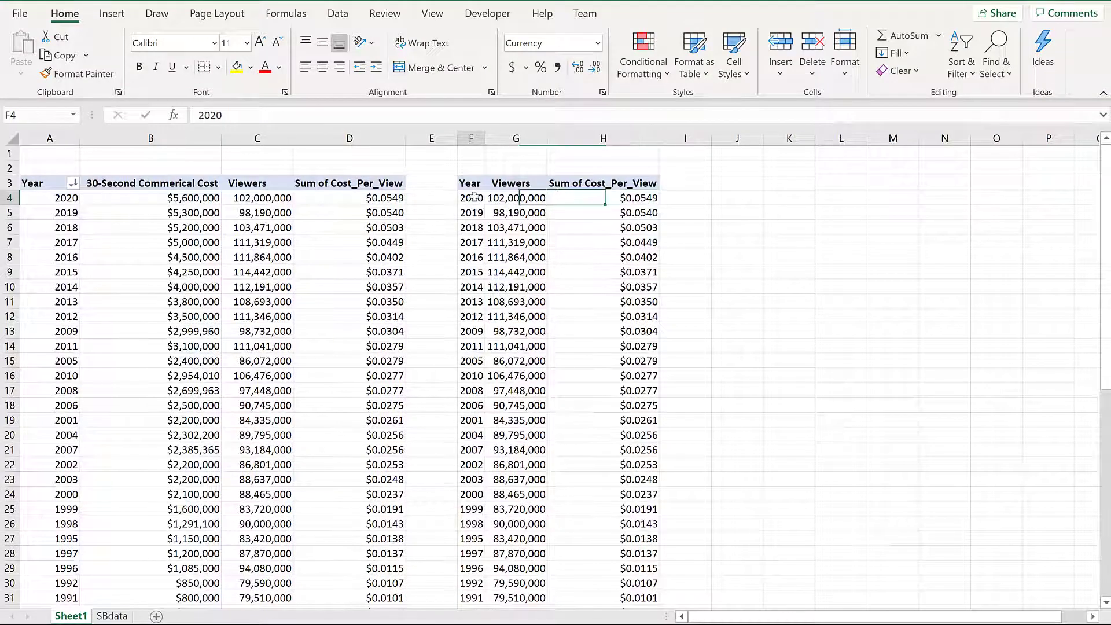
pyautogui.hotkey('alt', 'w')
pyautogui.press('f')
pyautogui.press('f')
pyautogui.scroll(-2, 616, 317)
pyautogui.scroll(-9, 616, 317)
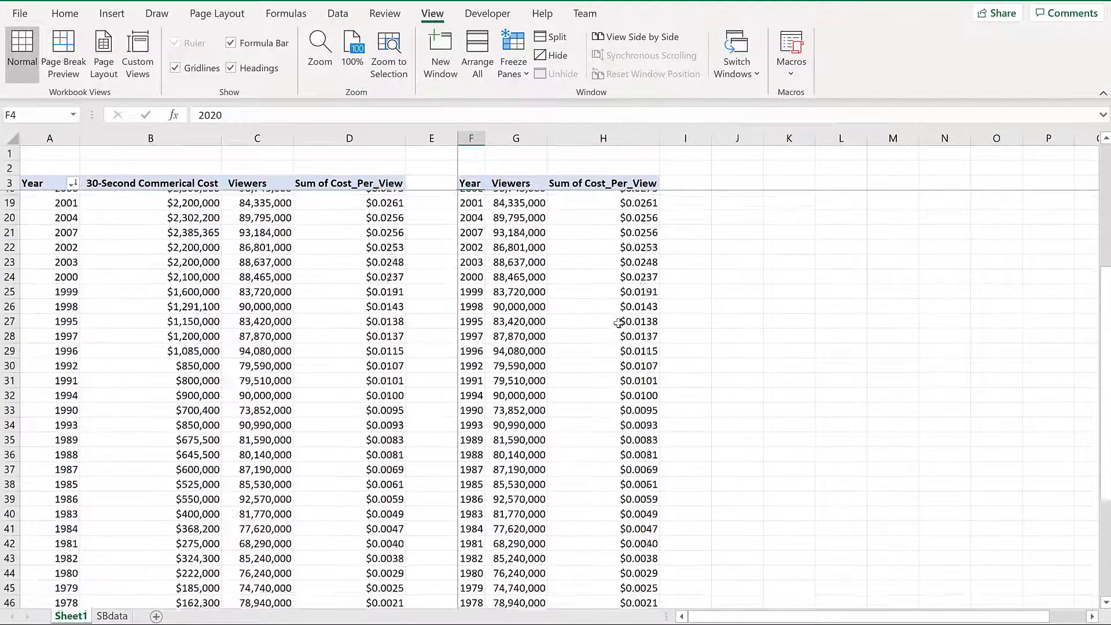
# - In H57, begin =SUMPRODUCT of cost-per-view H4:H56 with viewers G4:G56
pyautogui.click(629, 494)
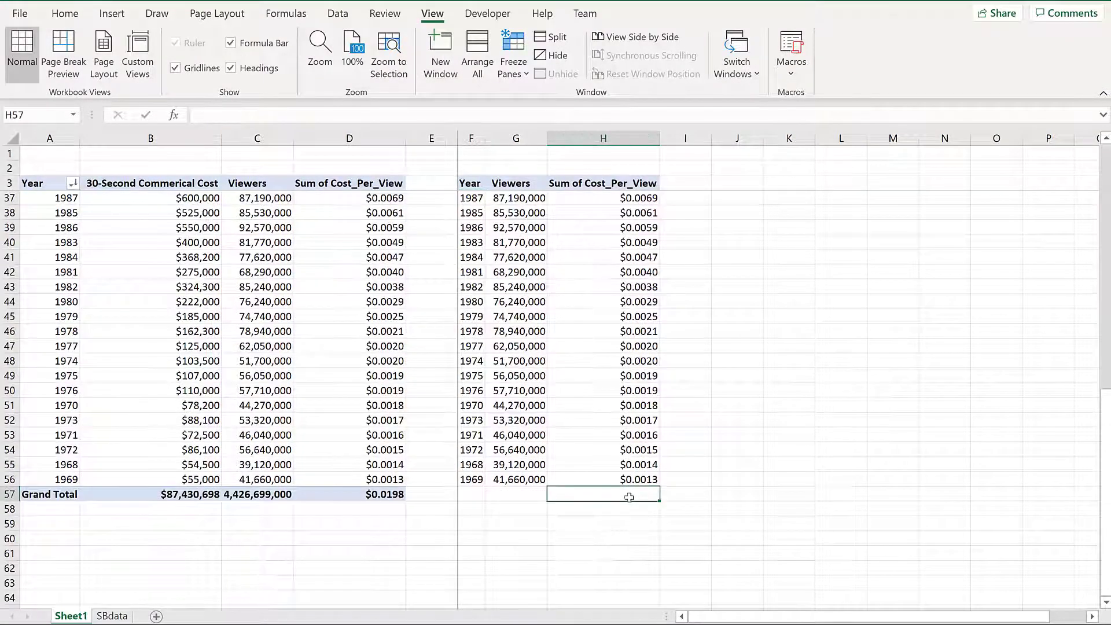
pyautogui.write('=sump')
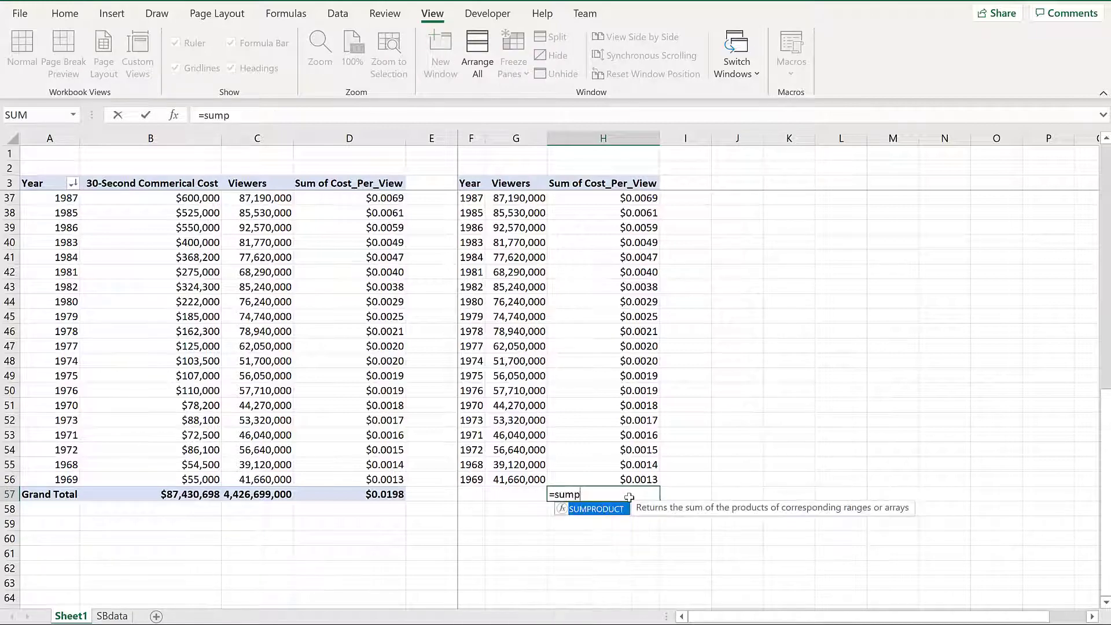
pyautogui.press('Tab')
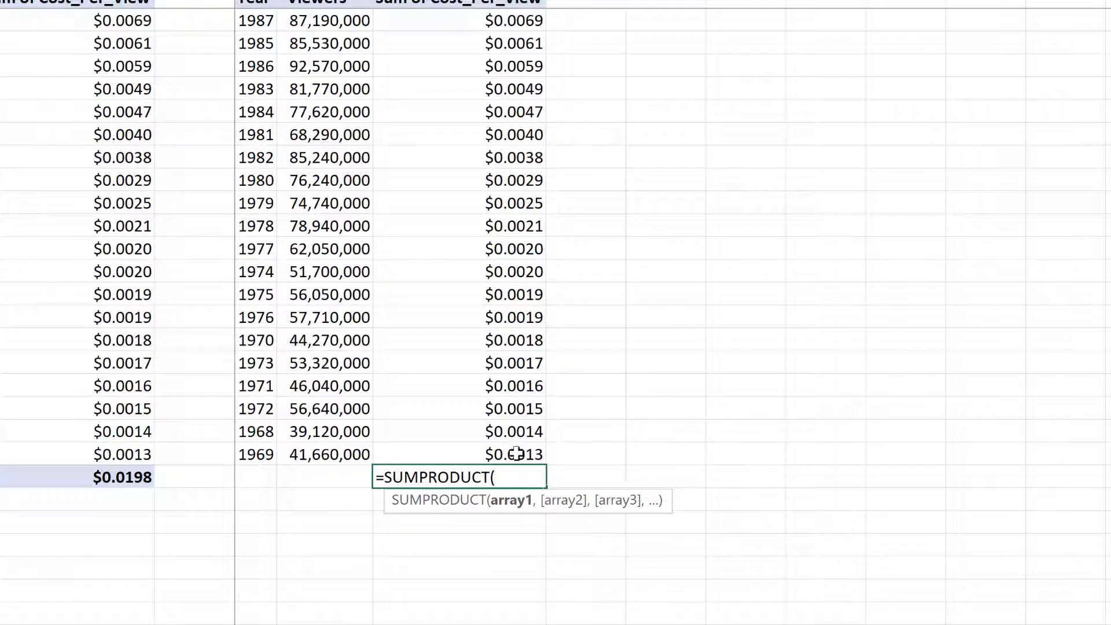
pyautogui.click(517, 454)
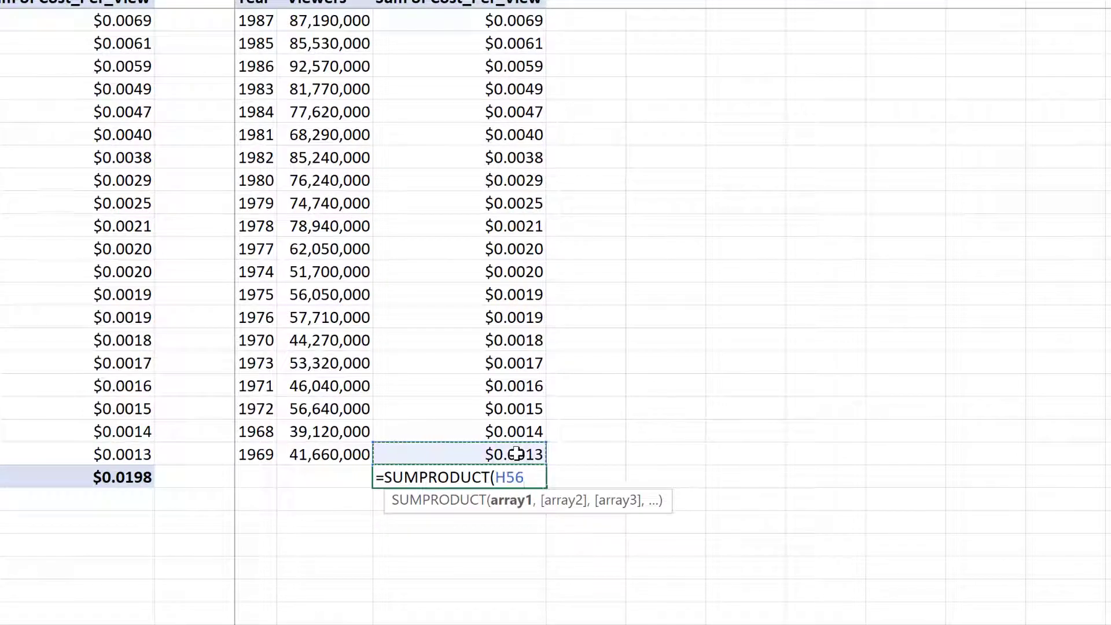
pyautogui.scroll(11, 573, 247)
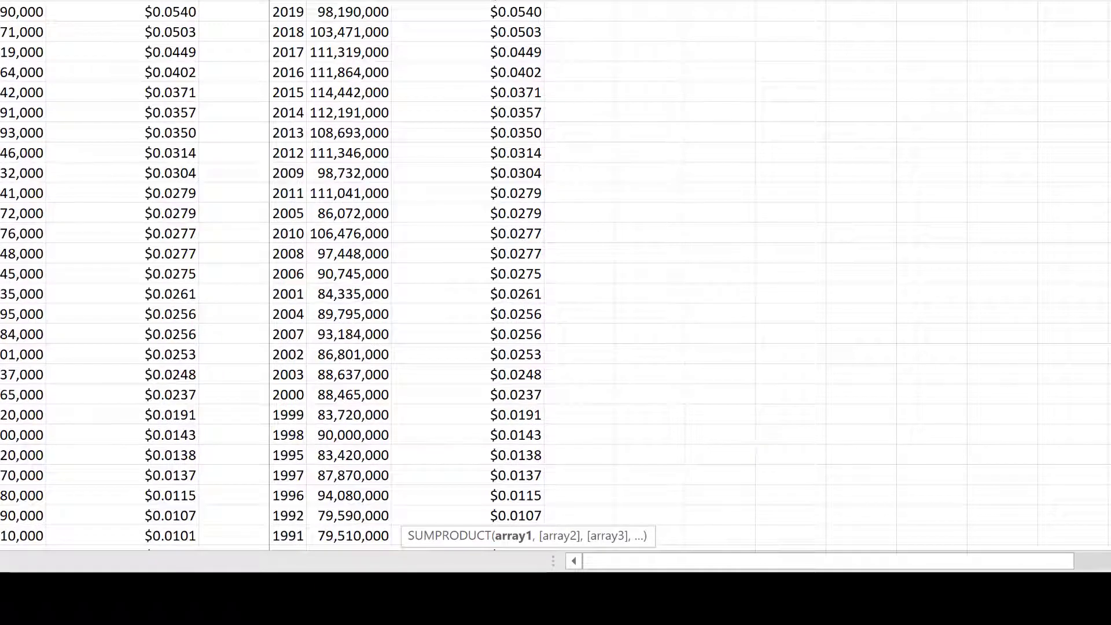
pyautogui.keyDown('shift'); pyautogui.click(517, 2); pyautogui.keyUp('shift')
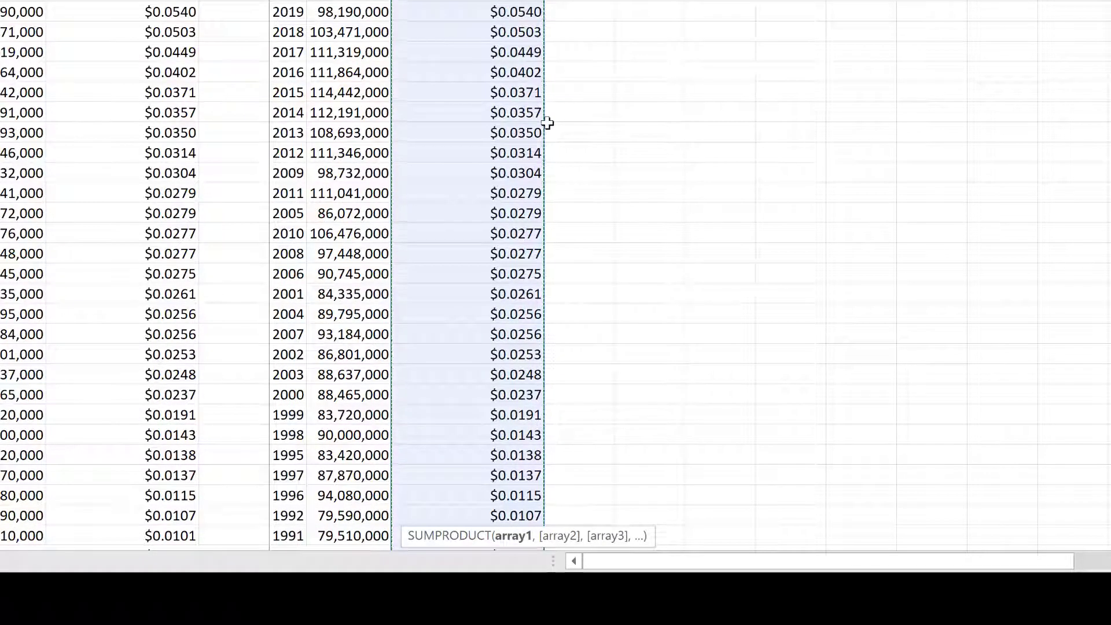
pyautogui.write(',')
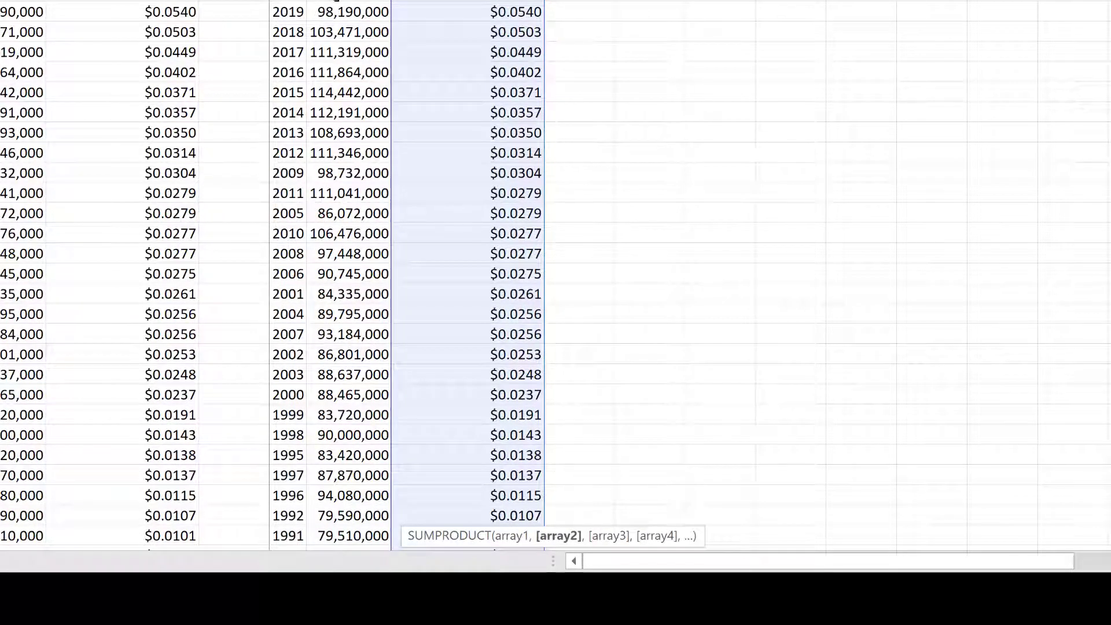
pyautogui.click(336, 0)
pyautogui.hotkey('ctrl', 'shift', 'Down')
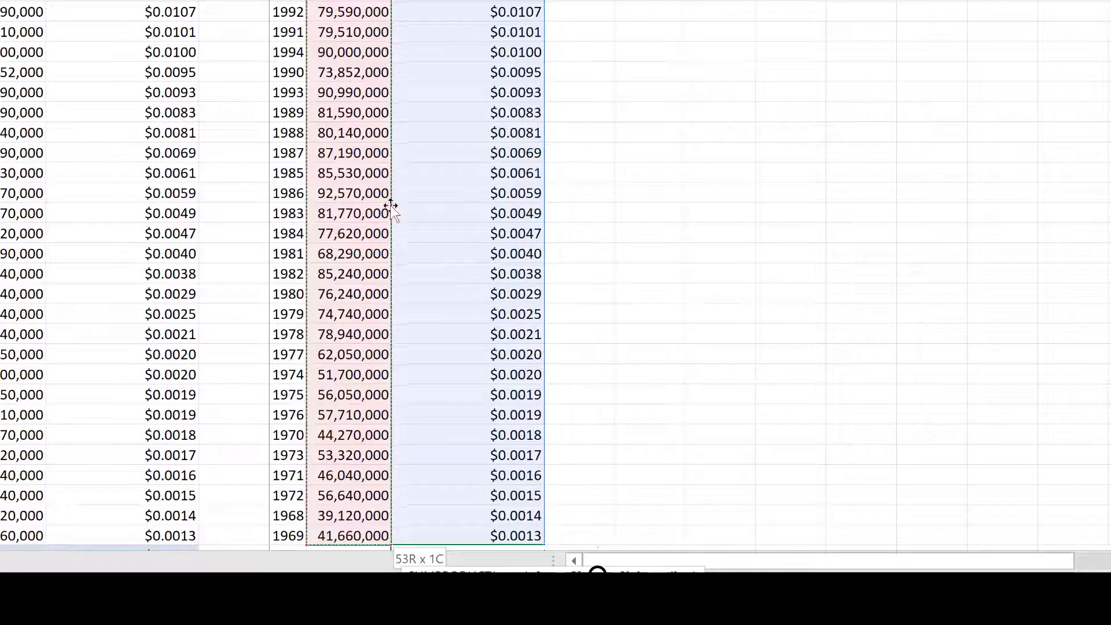
pyautogui.scroll(-1, 370, 162)
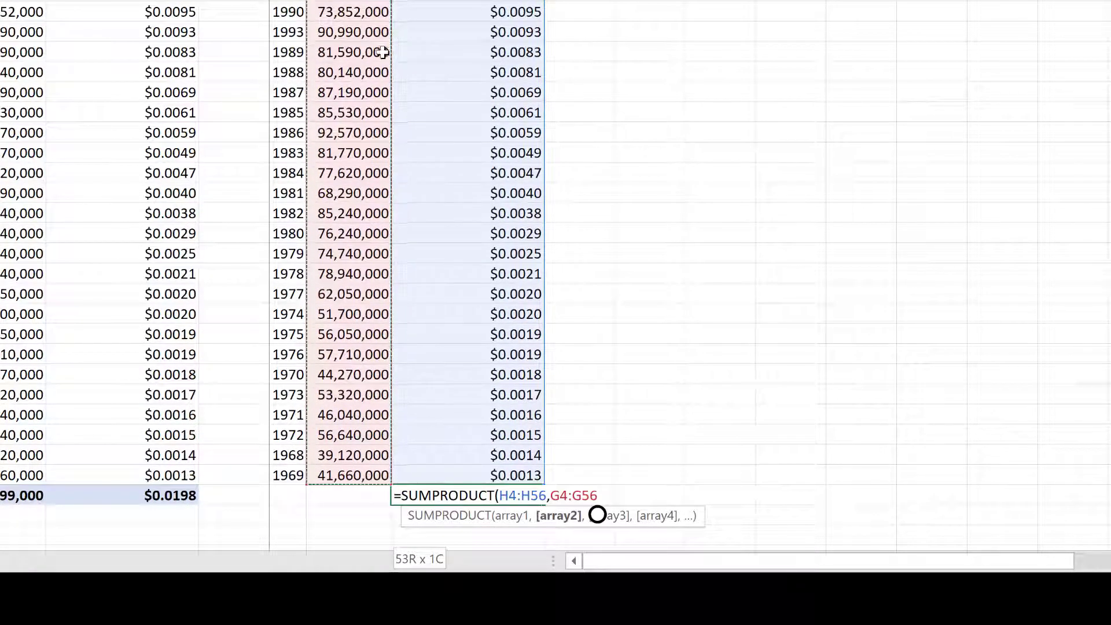
# - Divide by SUM(G4:G56) to complete the viewer-weighted average formula
pyautogui.write(')')
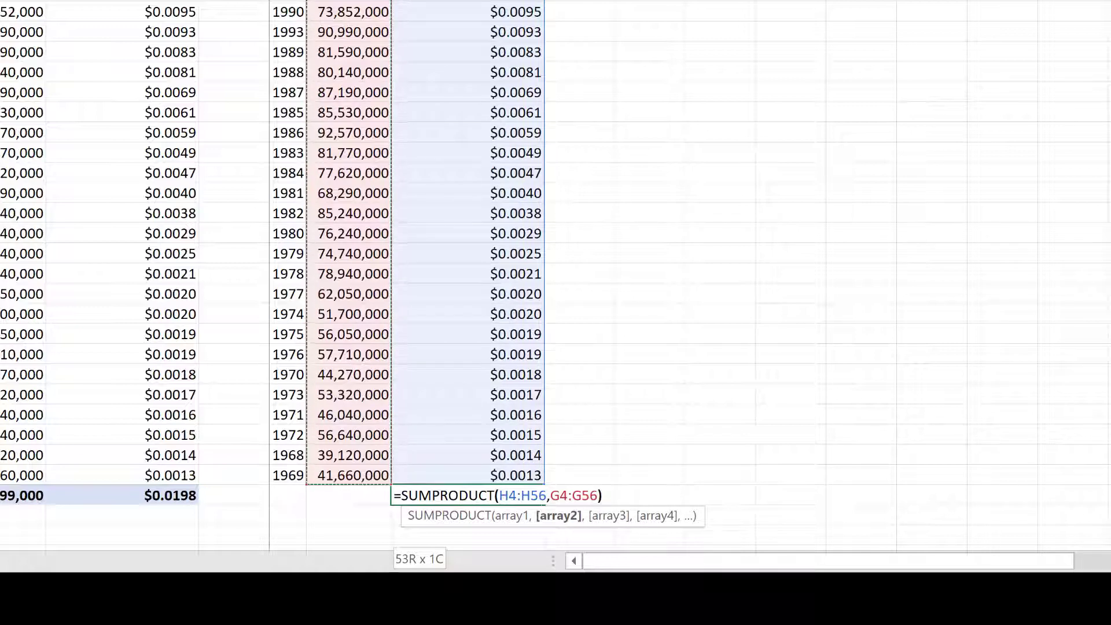
pyautogui.write('/sum')
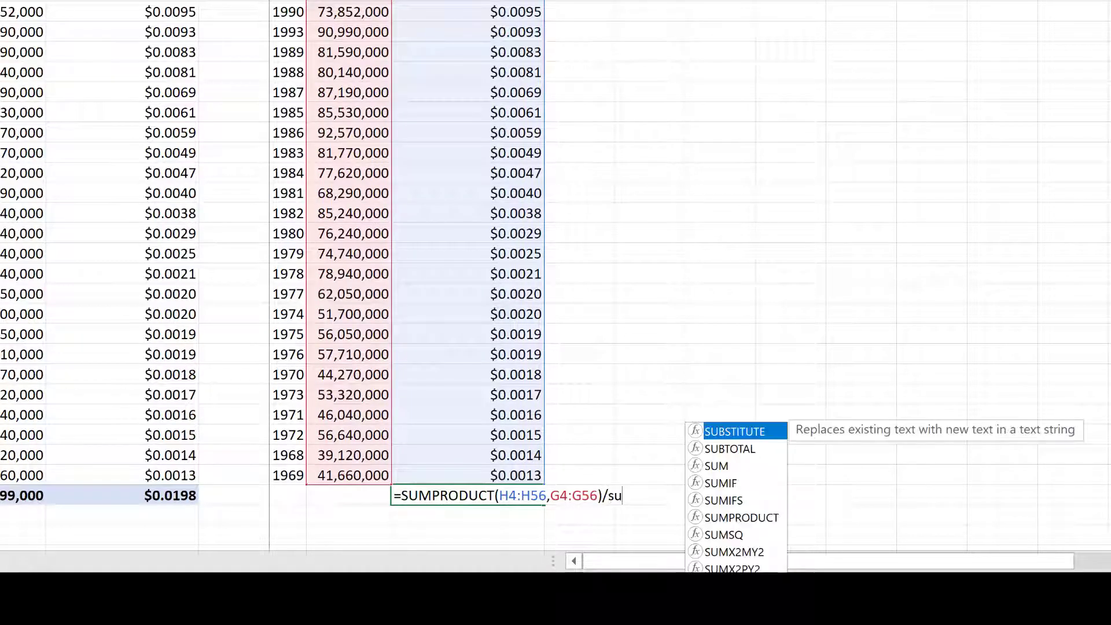
pyautogui.press('Tab')
pyautogui.click(336, 472)
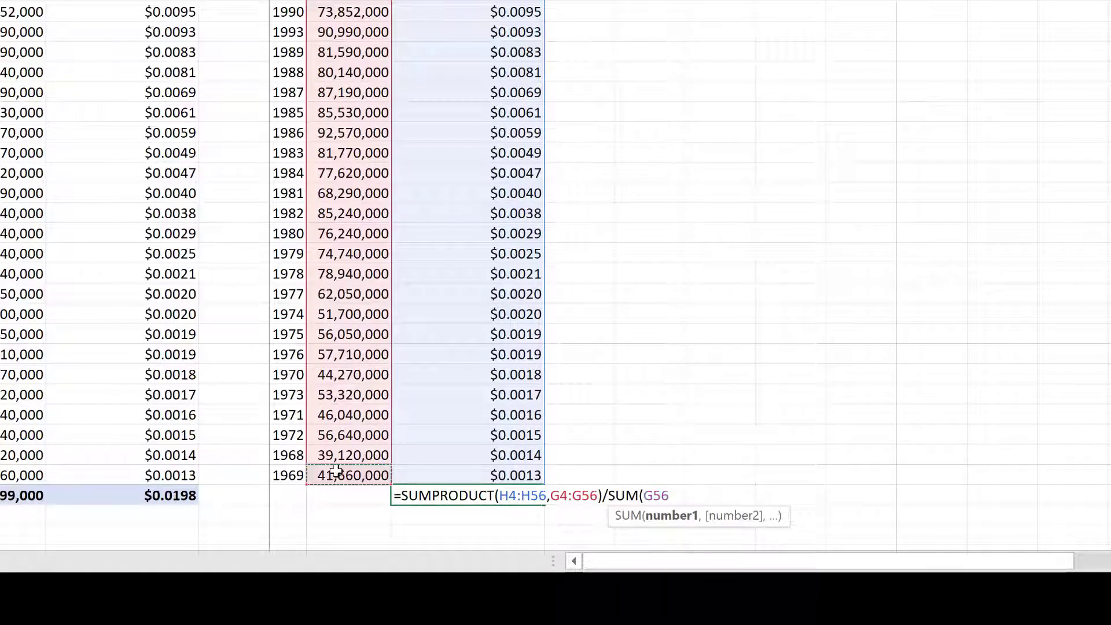
pyautogui.hotkey('ctrl', 'shift', 'Up')
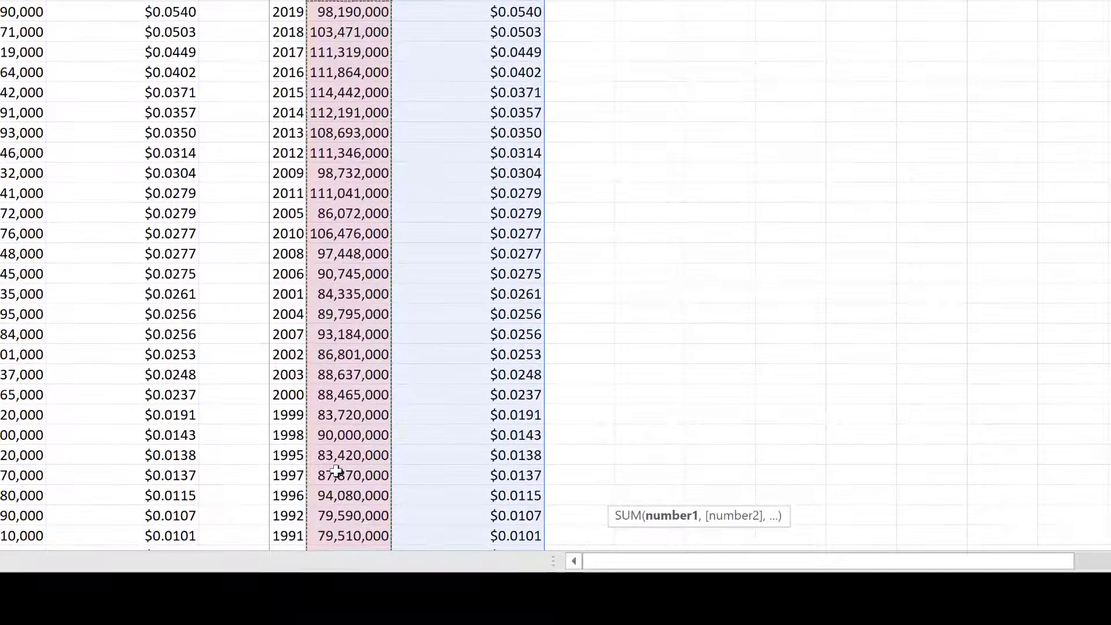
pyautogui.write(')')
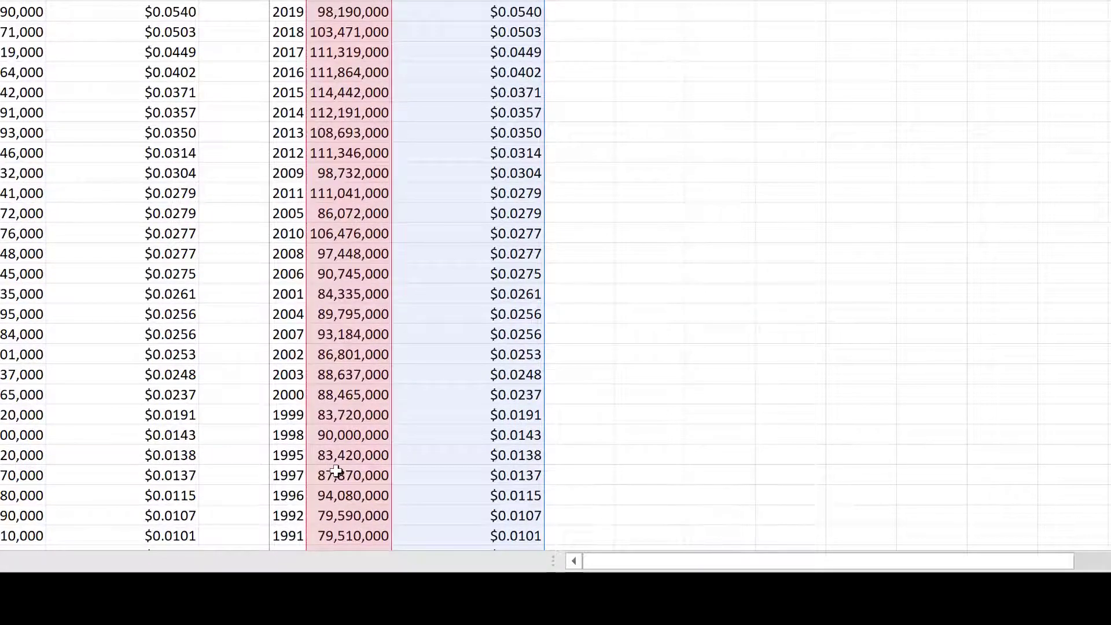
pyautogui.press('Return')
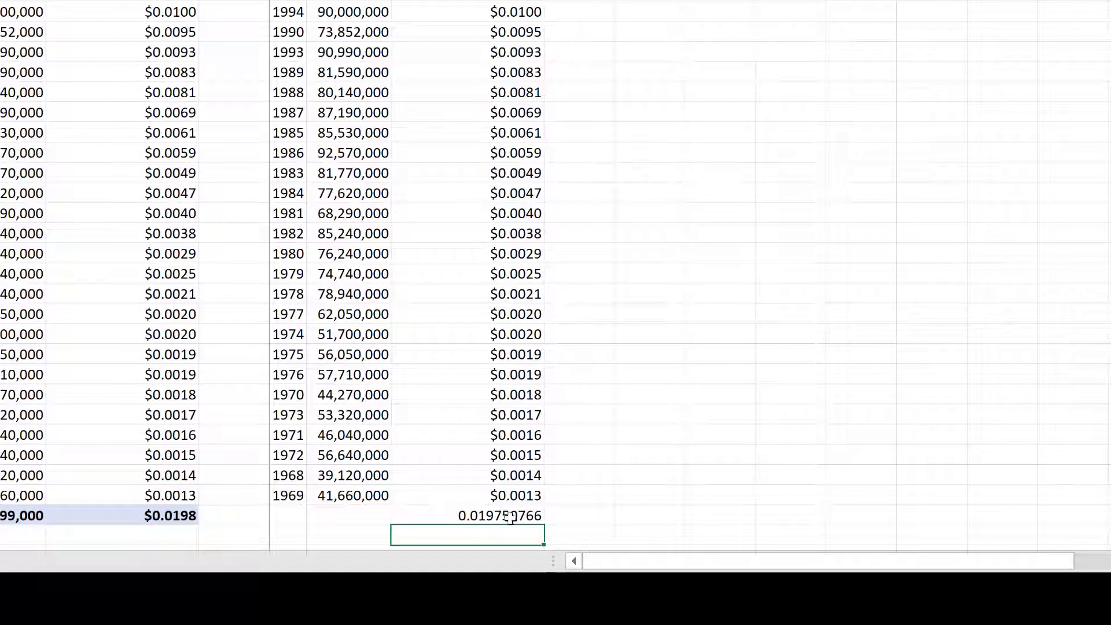
# - Decrease the result's decimal places so H57 displays 0.0198
pyautogui.press('Up')
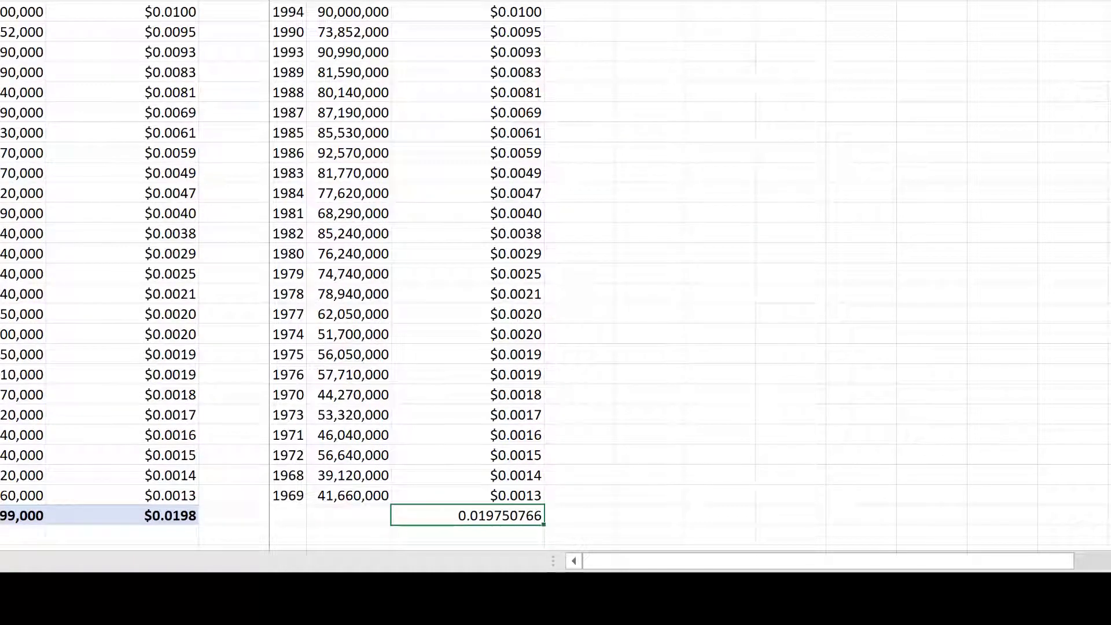
pyautogui.hotkey('alt', 'h')
pyautogui.press('9')
pyautogui.hotkey('alt', 'h')
pyautogui.press('9')
pyautogui.hotkey('alt', 'h')
pyautogui.press('9')
pyautogui.hotkey('alt', 'h')
pyautogui.press('9')
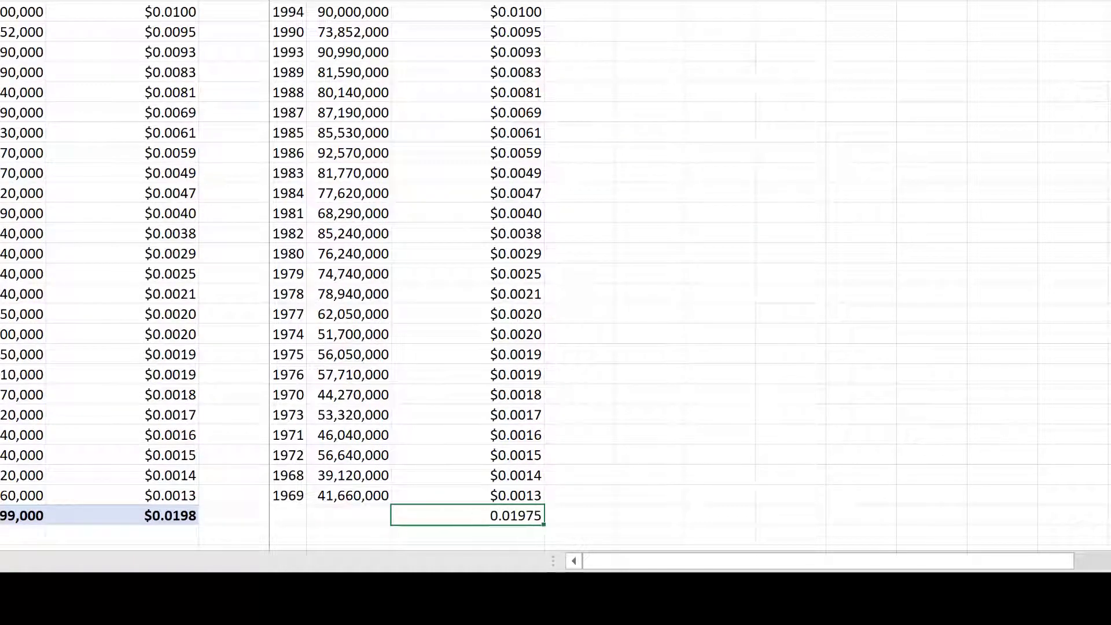
pyautogui.hotkey('alt', 'h')
pyautogui.press('9')
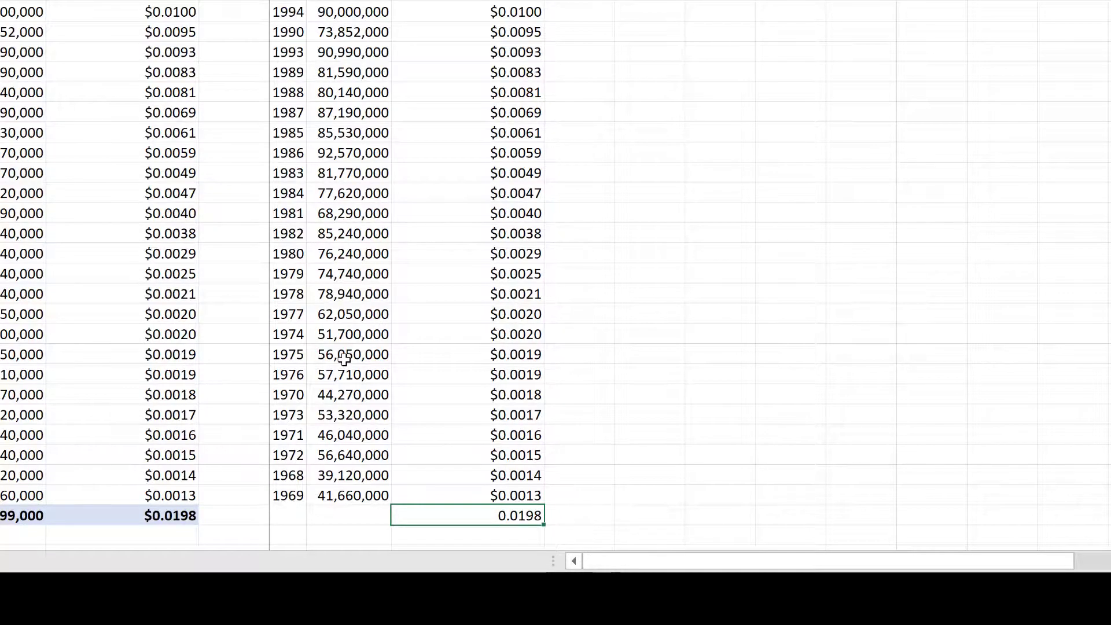
pyautogui.scroll(9, 436, 552)
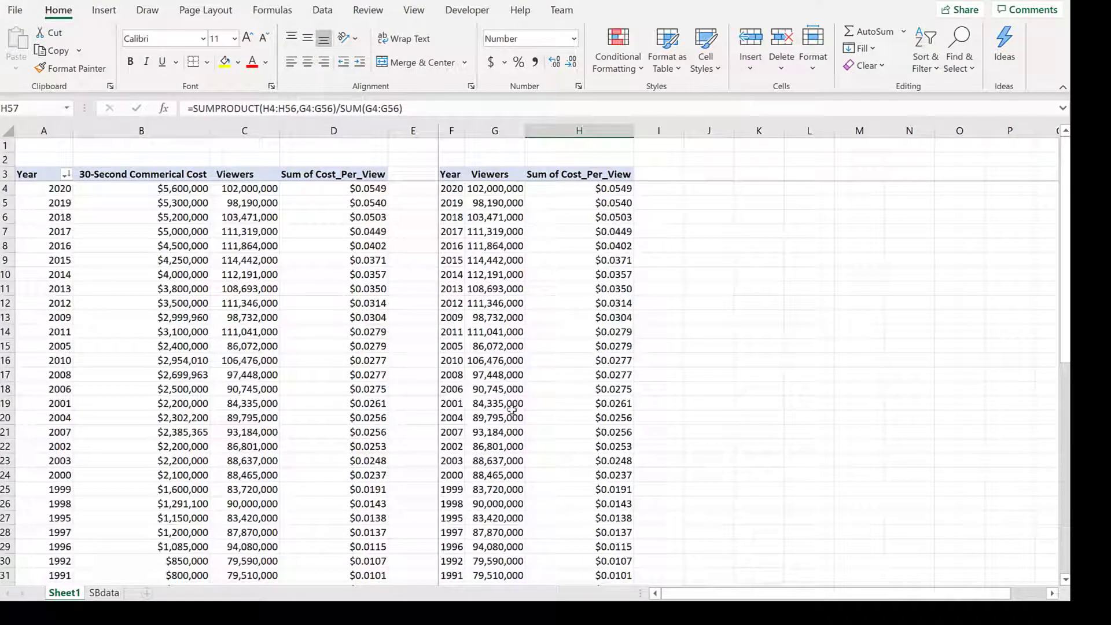
pyautogui.click(586, 235)
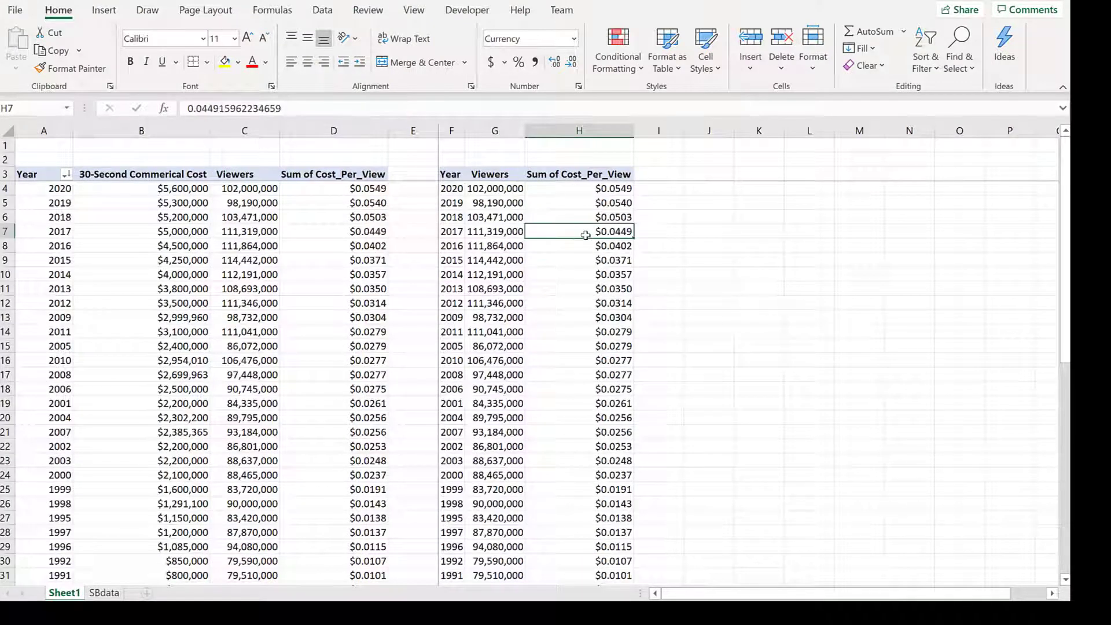